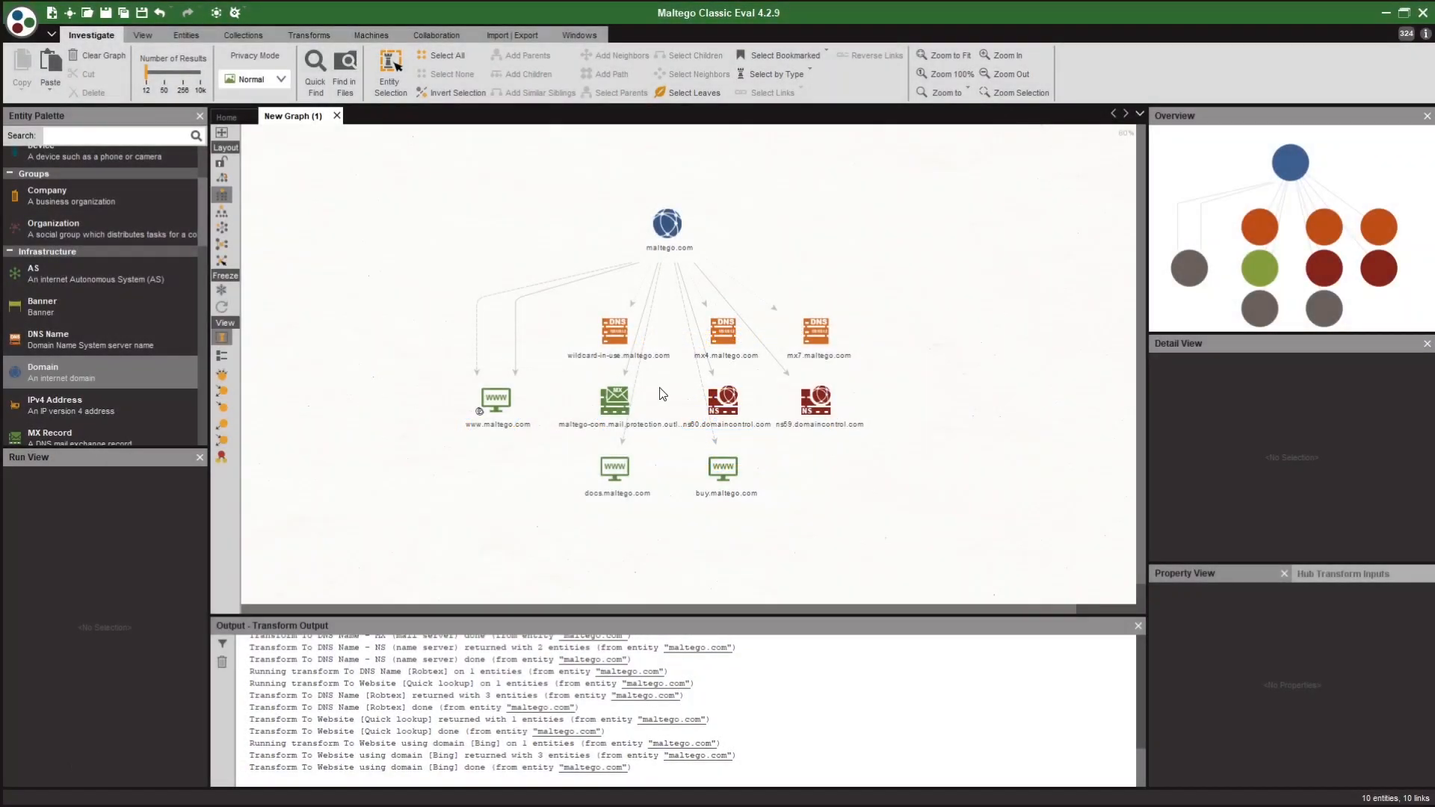
Resolve the selected maltego.com hosts to IP addresses with To IP Address [DNS].
{"action": "left_click_drag", "start_coordinate": [428, 319], "coordinate": [920, 518]}
{"action": "right_click", "coordinate": [657, 358]}
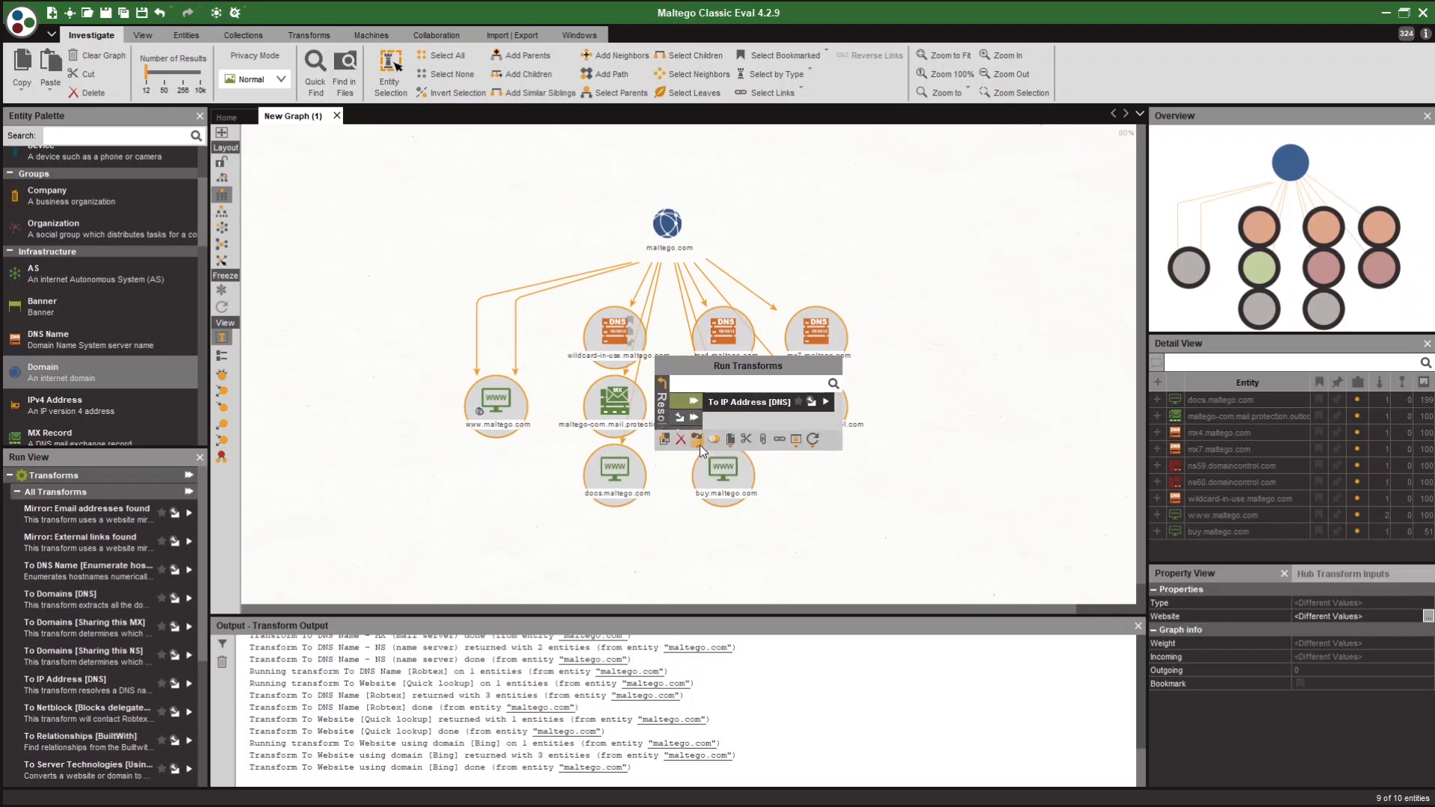
{"action": "left_click", "coordinate": [719, 402]}
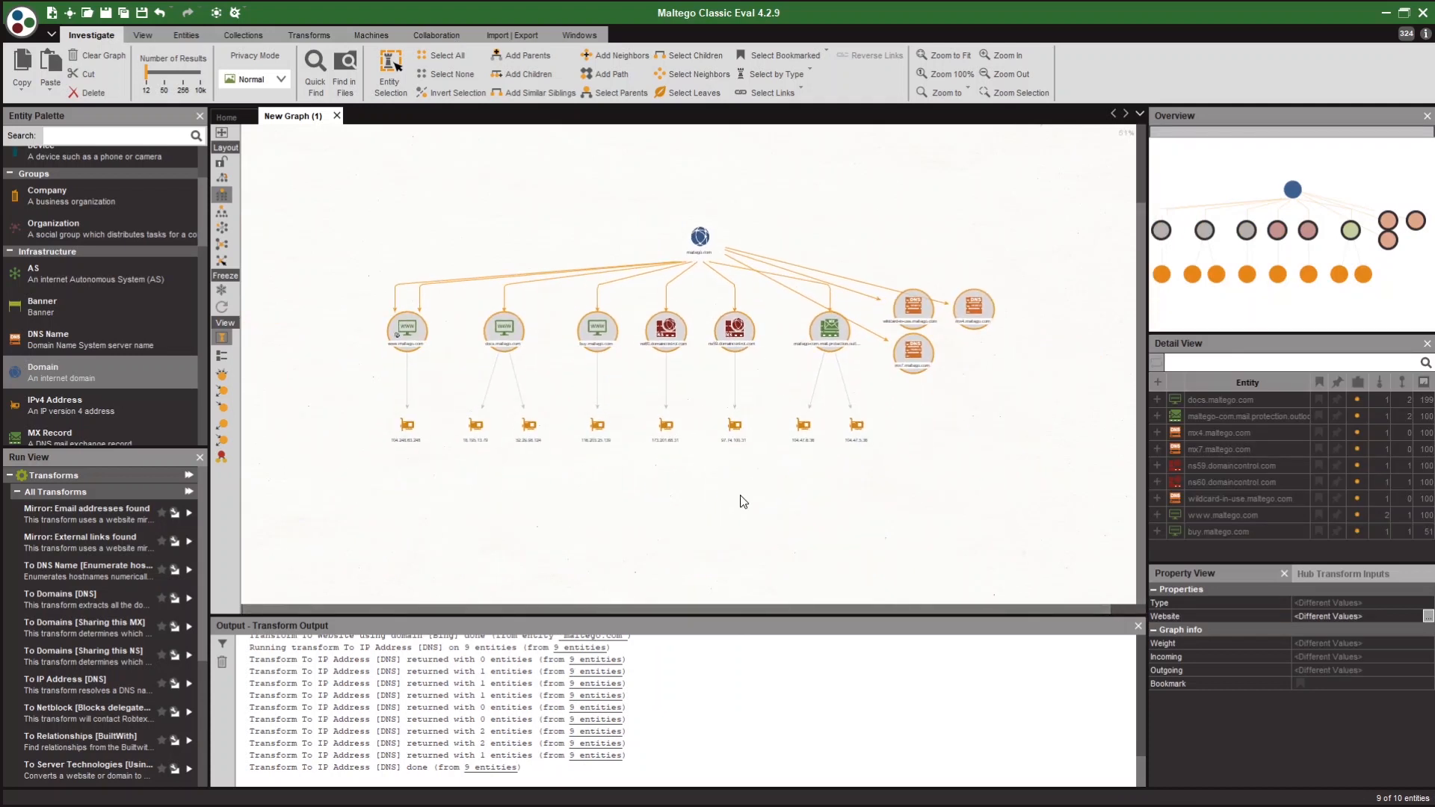
Look up each IP address's netblock with To Netblock and apply an organic layout.
{"action": "left_click_drag", "start_coordinate": [342, 456], "coordinate": [938, 396]}
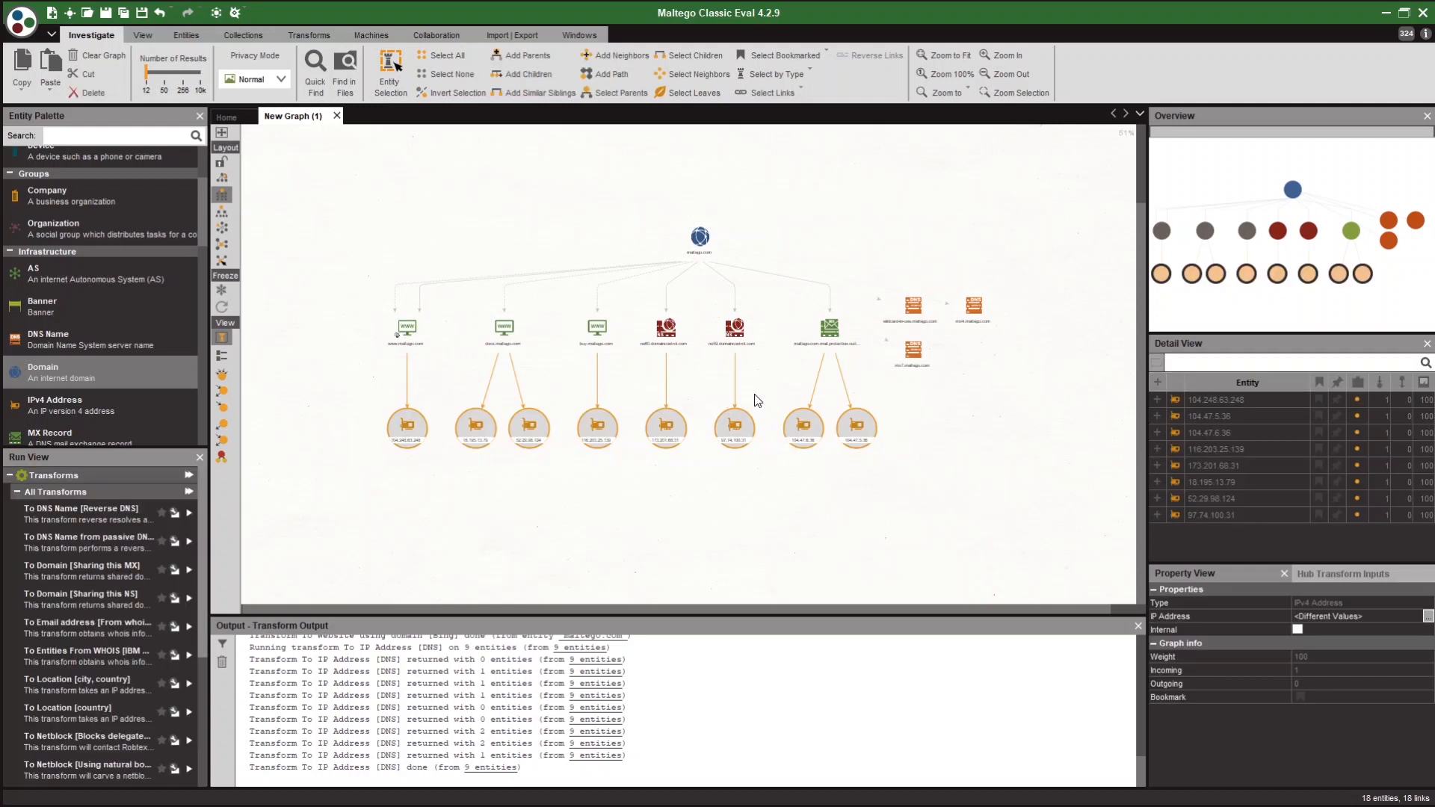
{"action": "right_click", "coordinate": [758, 400]}
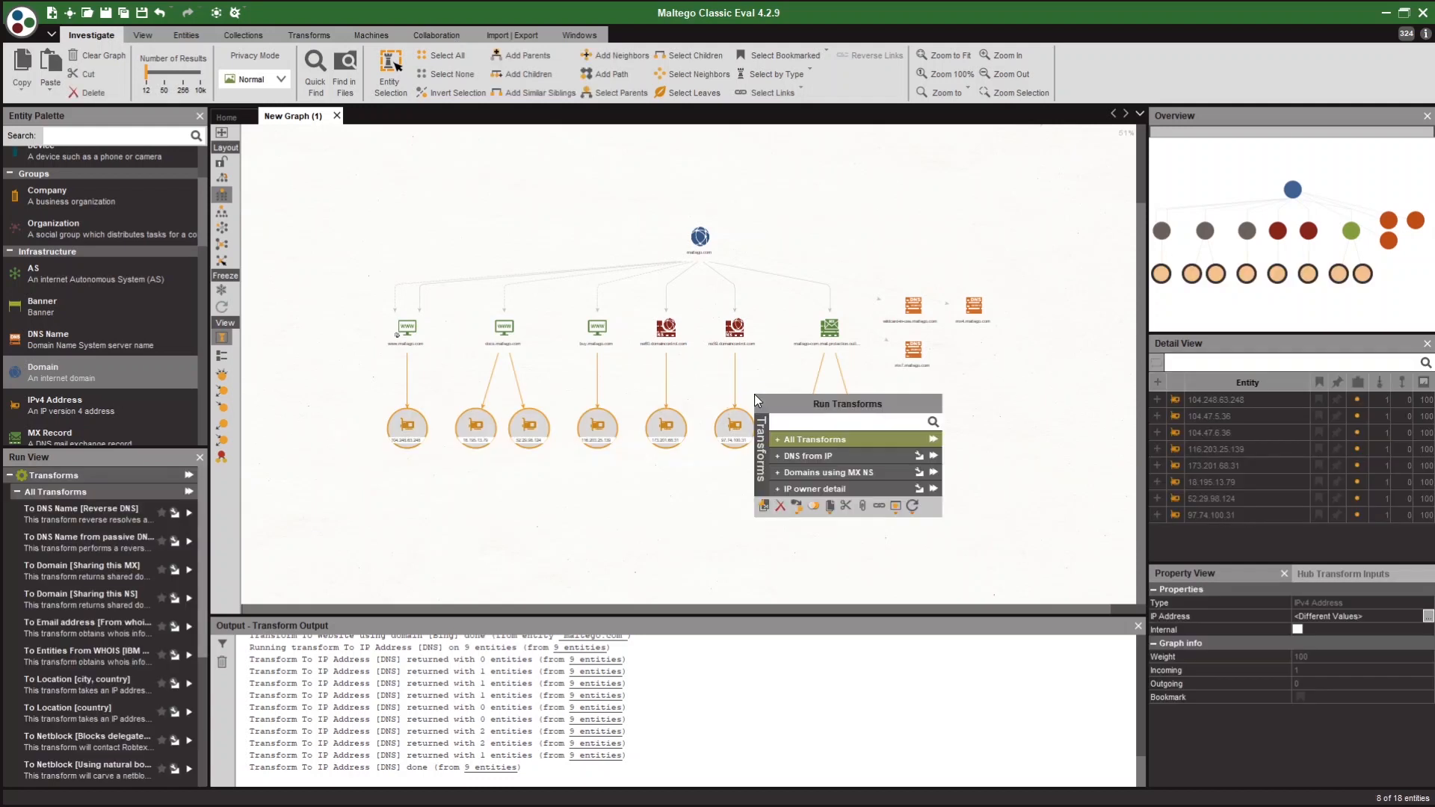
{"action": "left_click", "coordinate": [801, 438]}
{"action": "left_click", "coordinate": [810, 595]}
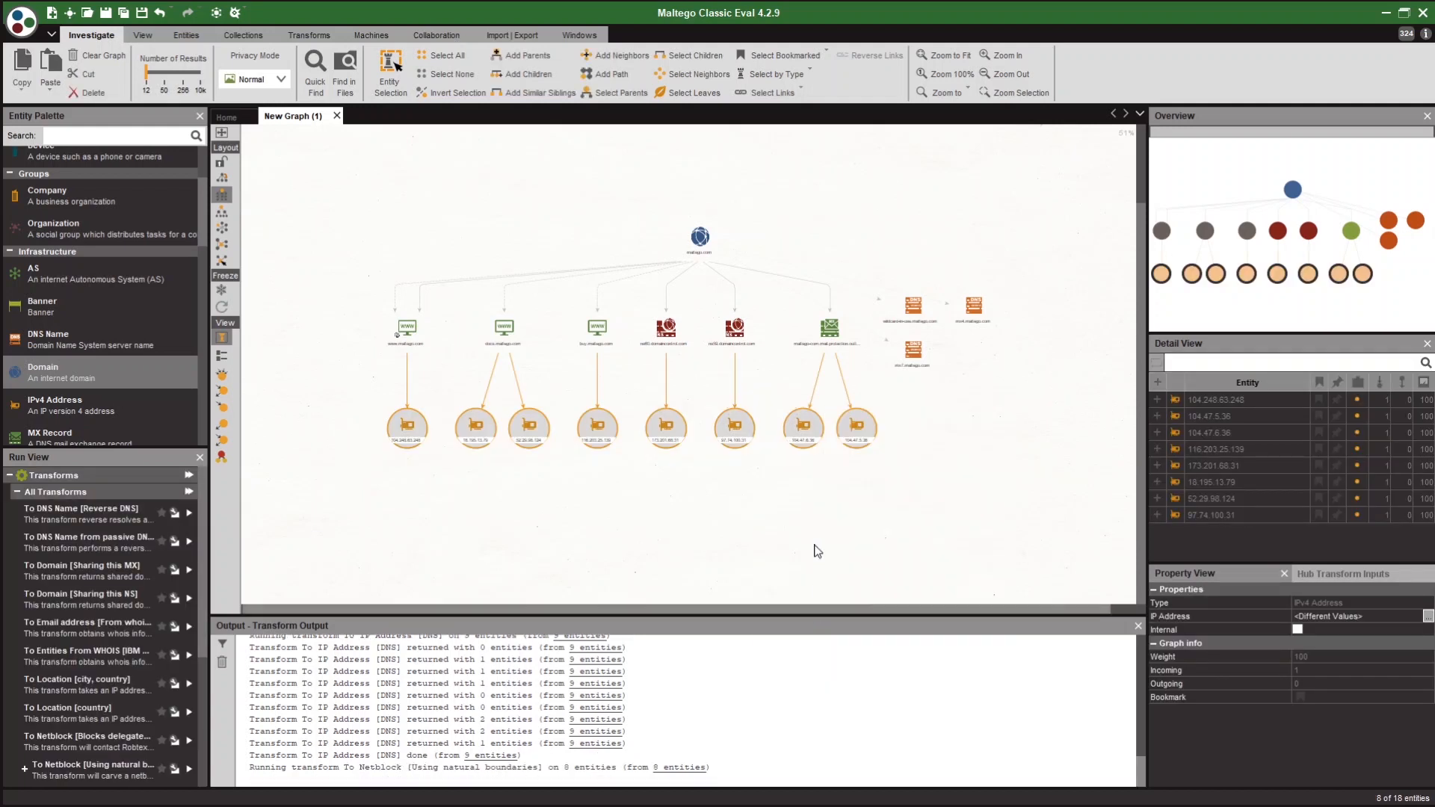
{"action": "left_click_drag", "start_coordinate": [815, 546], "coordinate": [813, 503]}
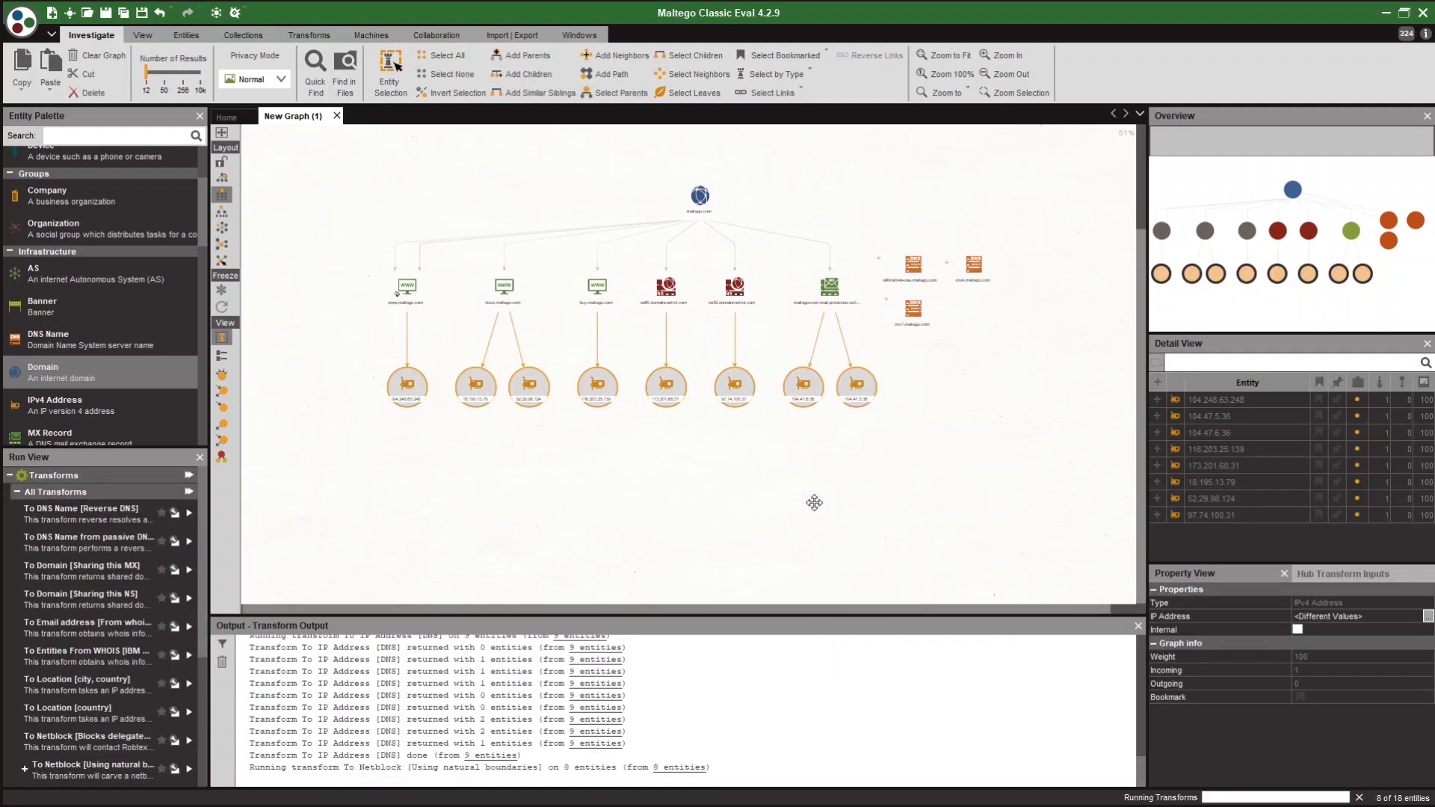
{"action": "left_click", "coordinate": [225, 244]}
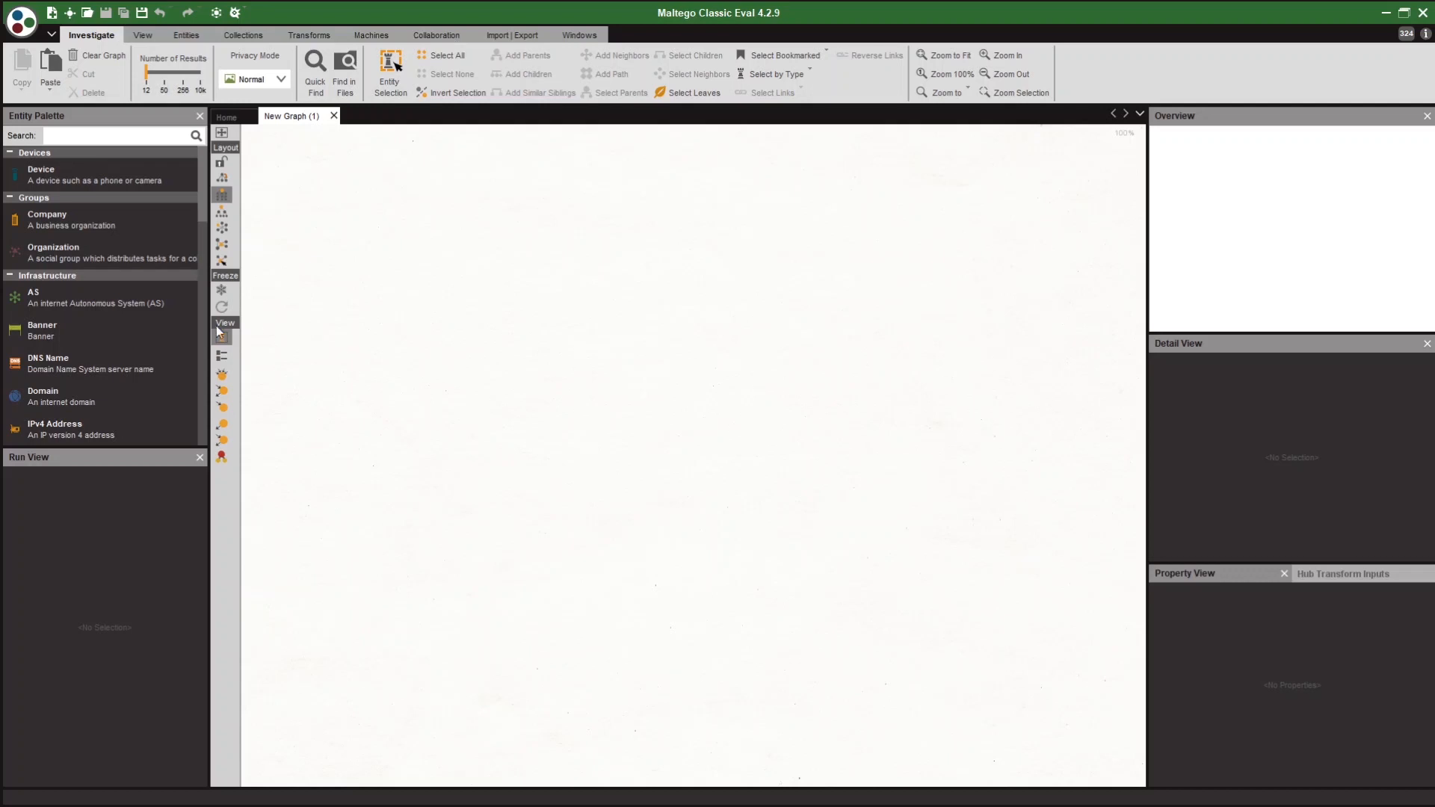
Drag an Email Address entity from the Entity Palette onto the empty canvas.
{"action": "scroll", "coordinate": [161, 323], "scroll_direction": "down", "scroll_amount": 5}
{"action": "scroll", "coordinate": [146, 326], "scroll_direction": "down", "scroll_amount": 8}
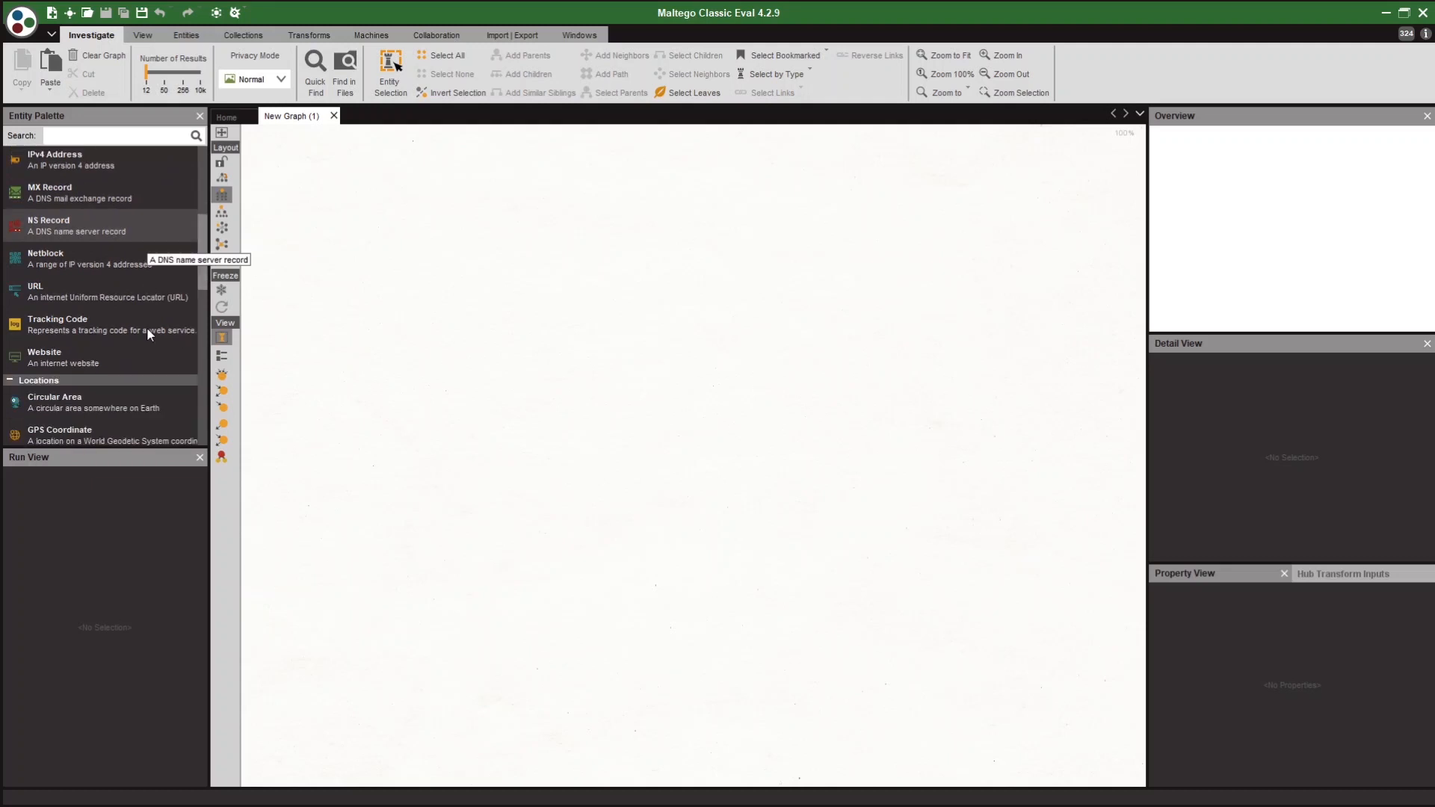
{"action": "scroll", "coordinate": [137, 337], "scroll_direction": "down", "scroll_amount": 5}
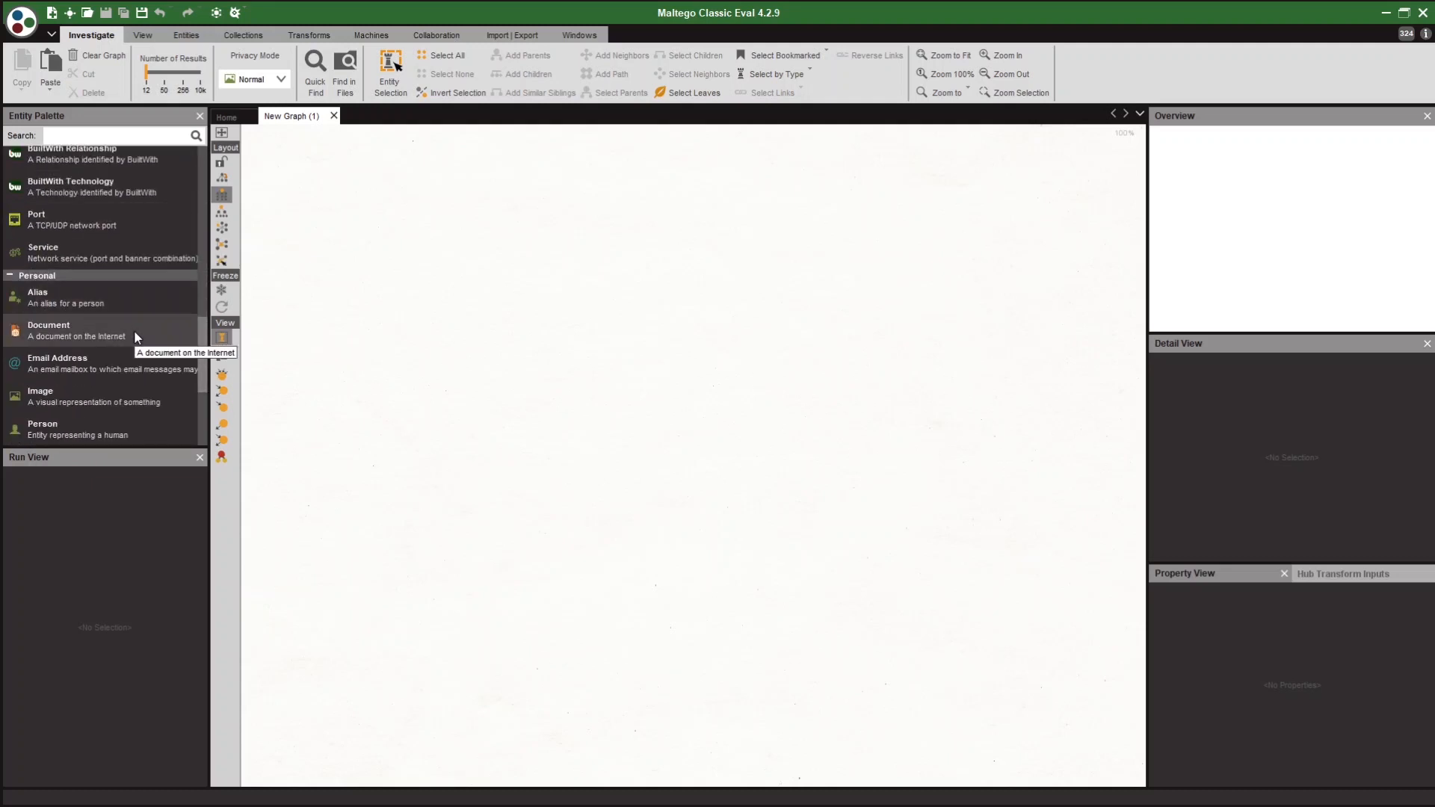
{"action": "left_click_drag", "start_coordinate": [24, 366], "coordinate": [464, 370]}
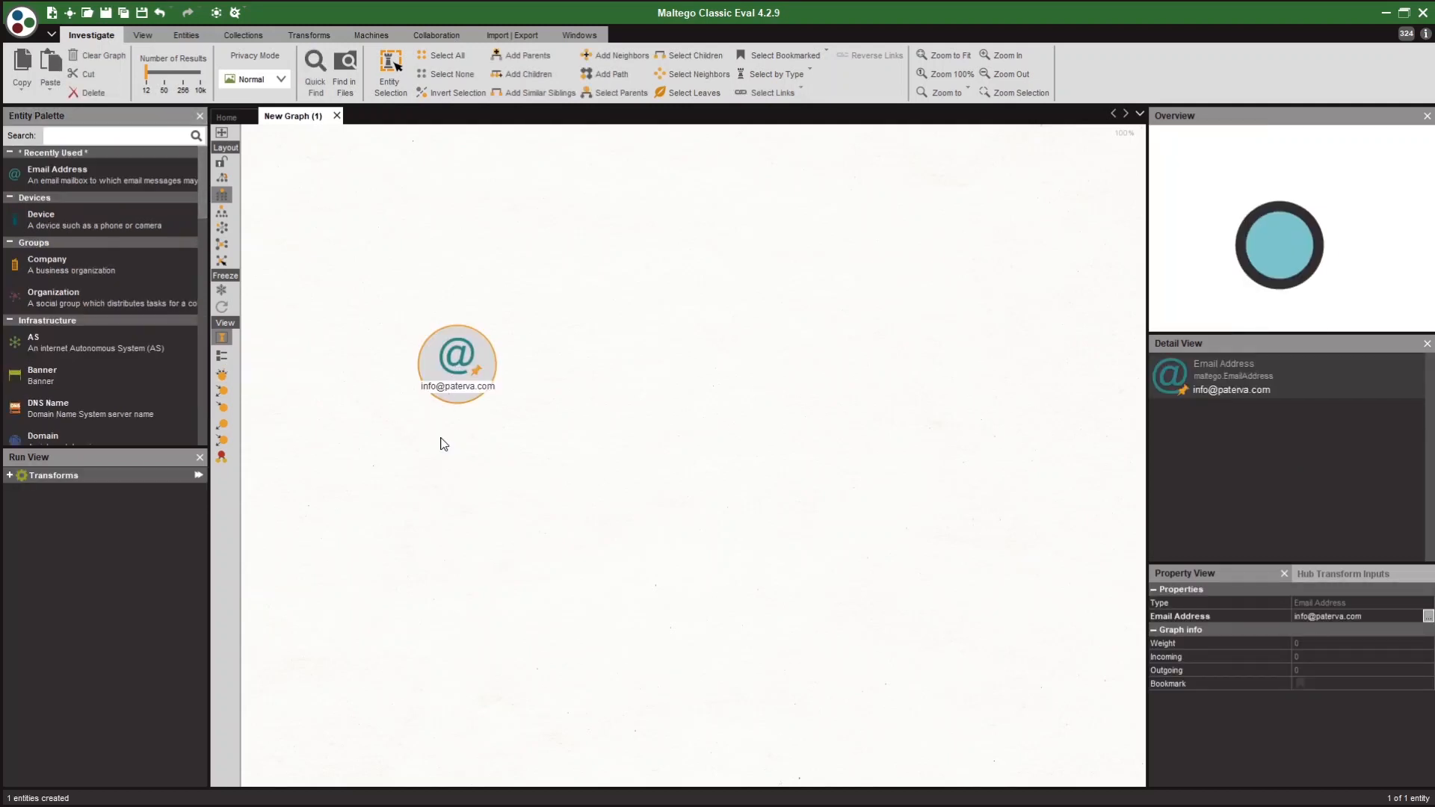
Change the email entity's address to the maltego.com support address and show its transforms.
{"action": "left_click", "coordinate": [456, 388]}
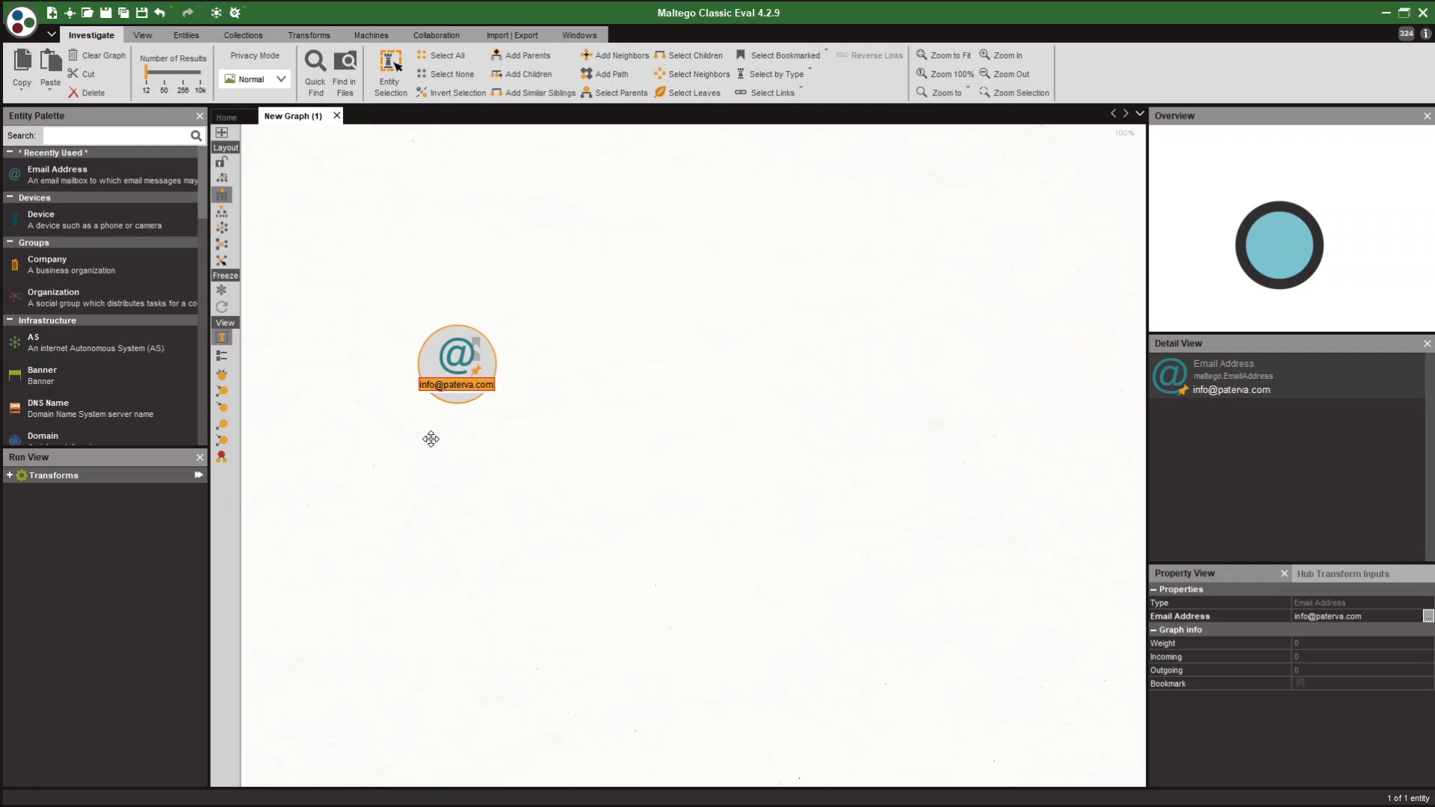
{"action": "key", "text": "Return"}
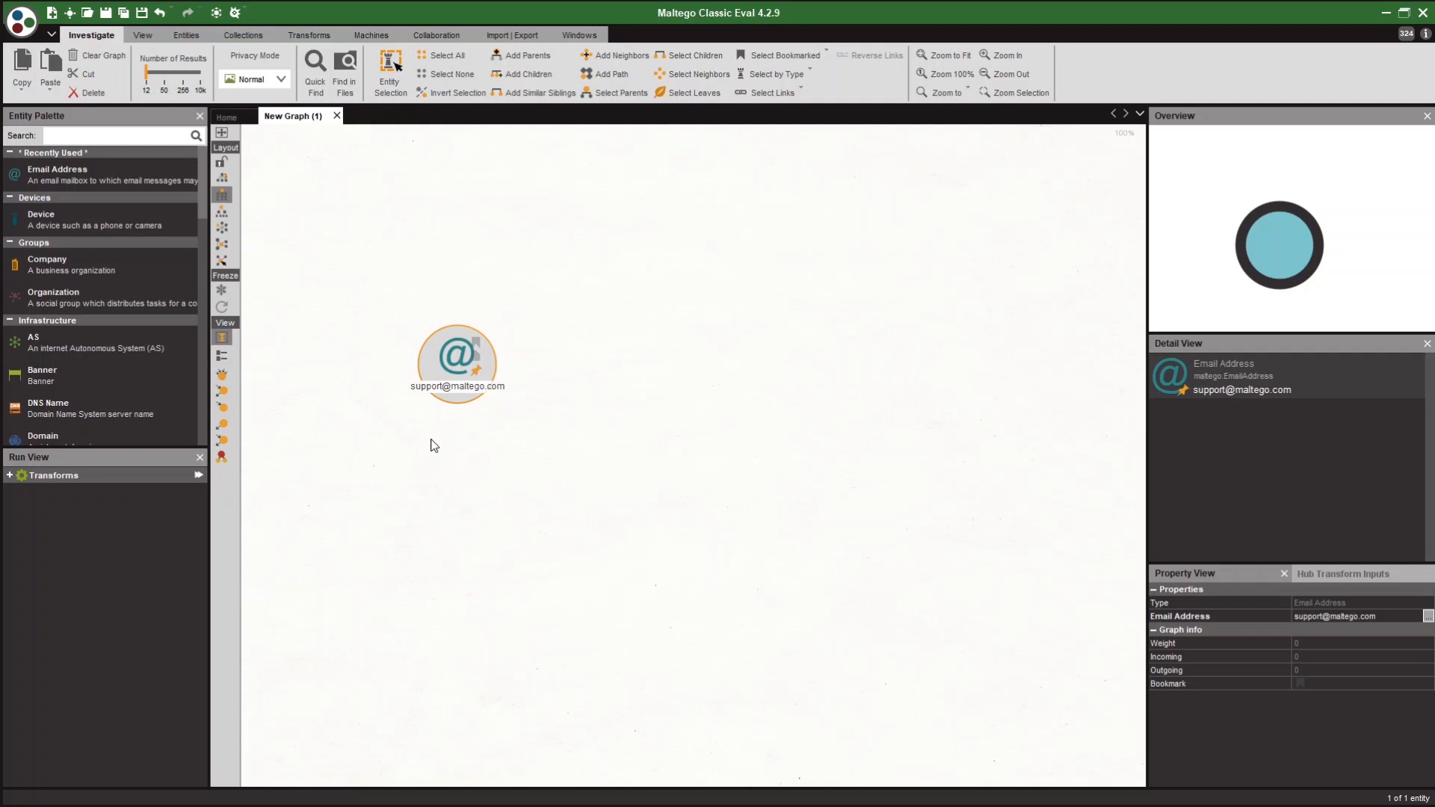
{"action": "left_click", "coordinate": [431, 438]}
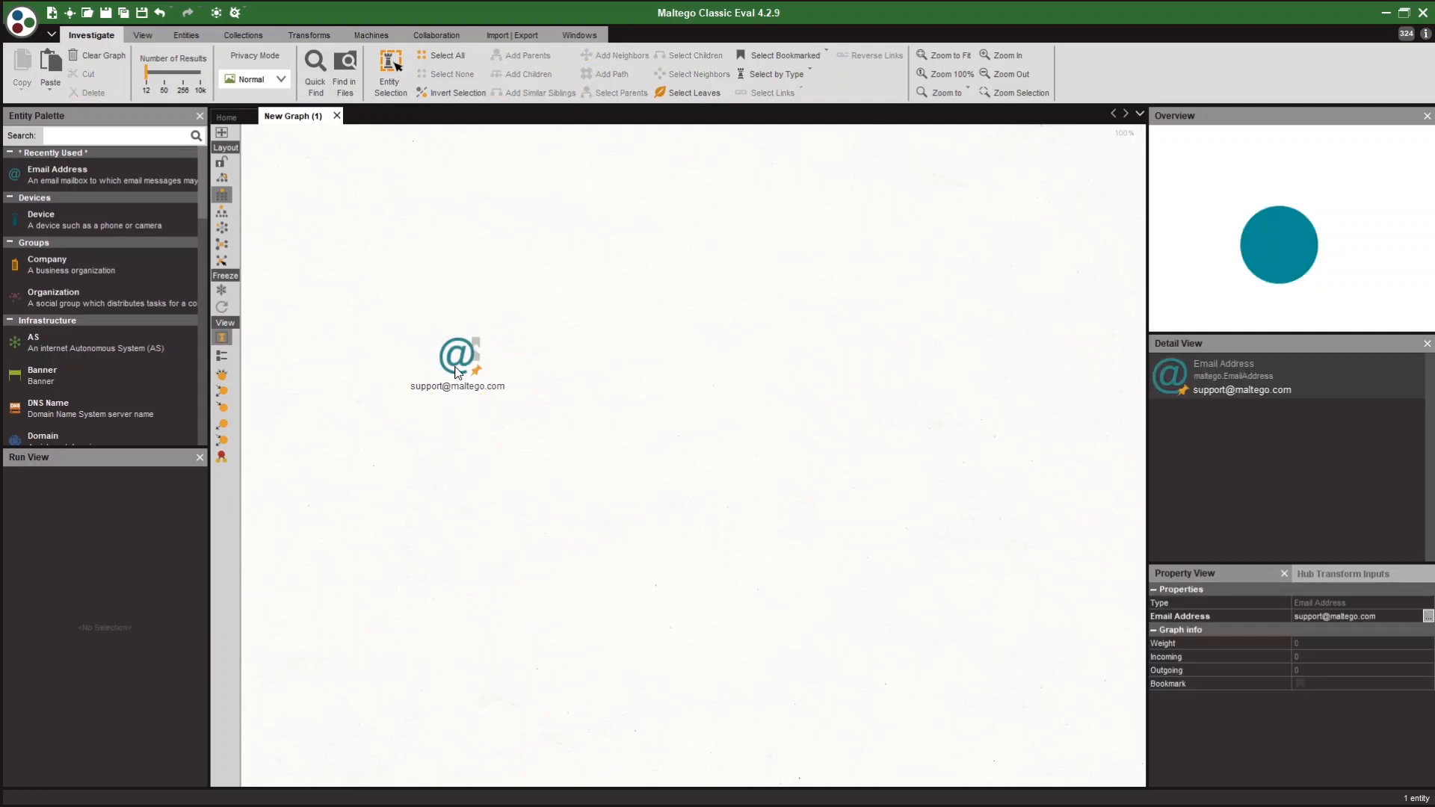
{"action": "left_click", "coordinate": [455, 367]}
{"action": "left_click", "coordinate": [10, 477]}
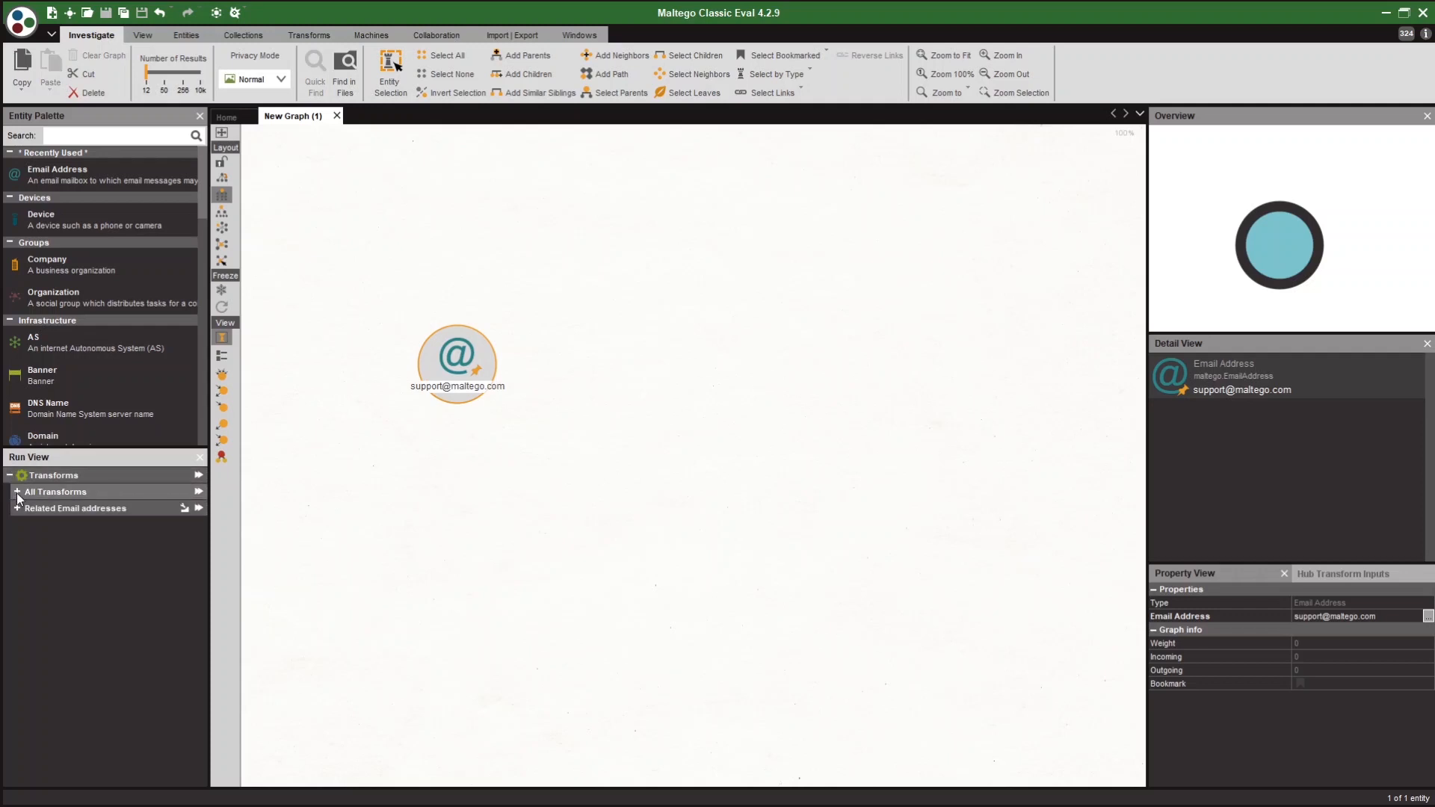
Run To Domain [DNS] on the email address to add the maltego.com domain.
{"action": "left_click", "coordinate": [16, 493]}
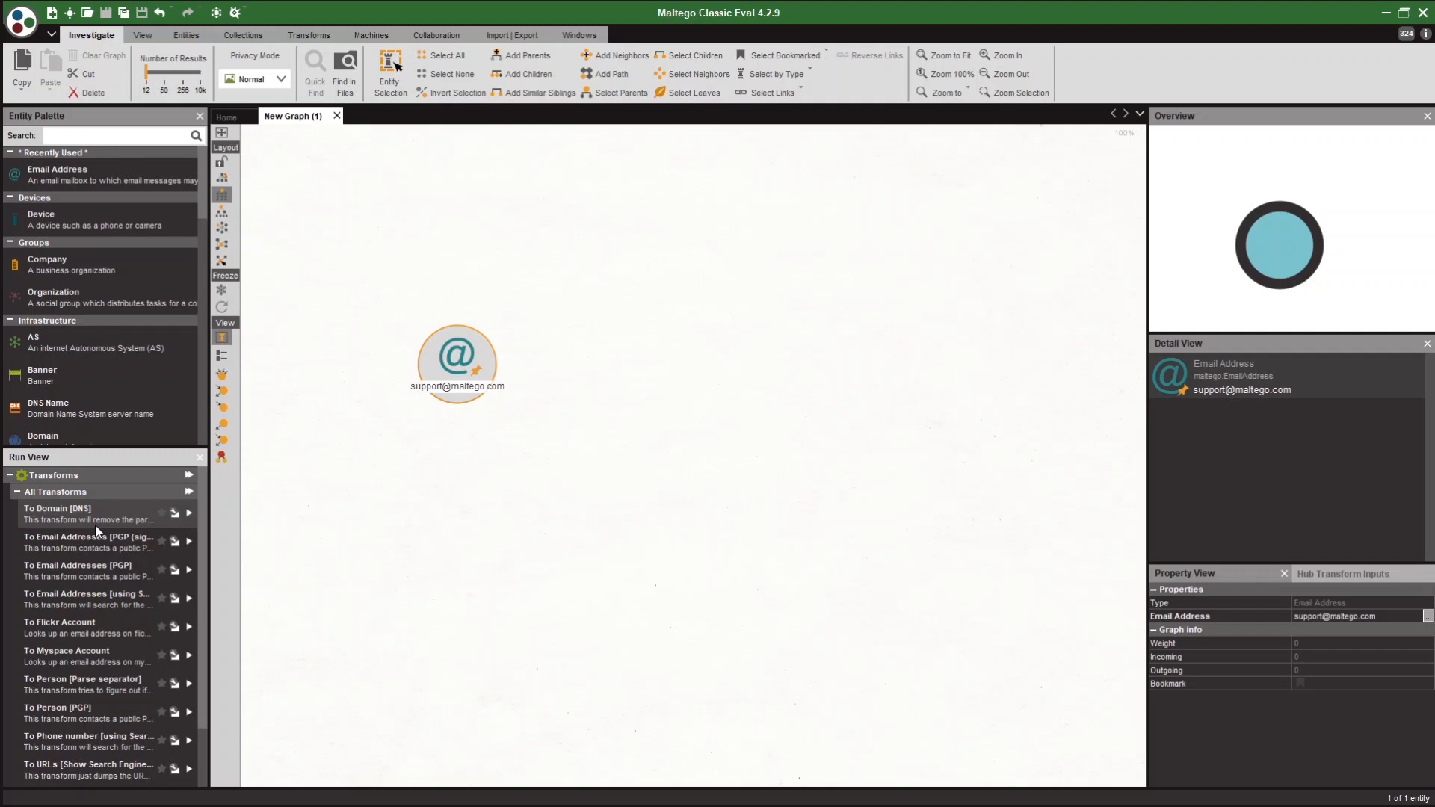
{"action": "left_click", "coordinate": [189, 513]}
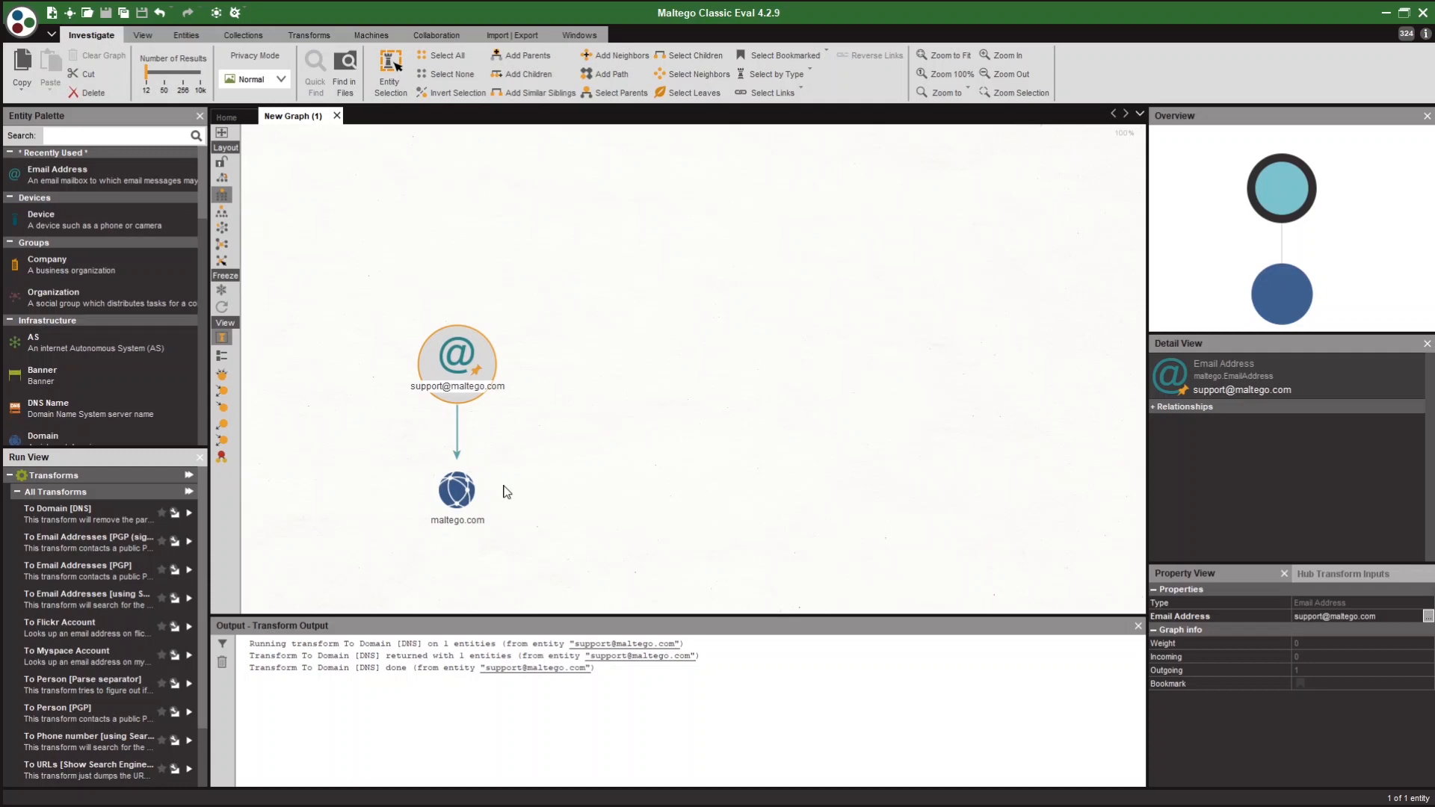
{"action": "left_click", "coordinate": [455, 500]}
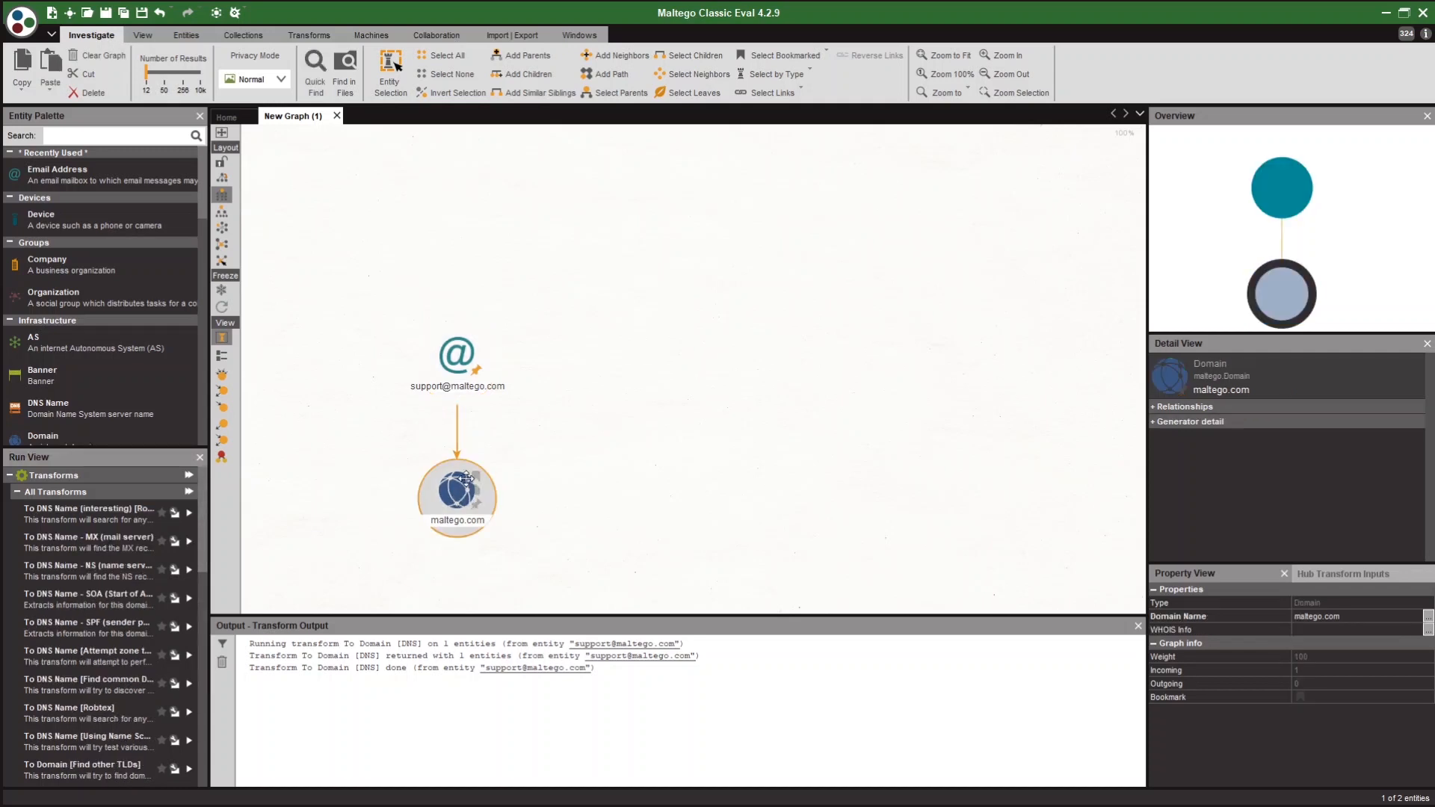
Run To DNS Name - MX on maltego.com to add its mail server below it.
{"action": "right_click", "coordinate": [544, 384]}
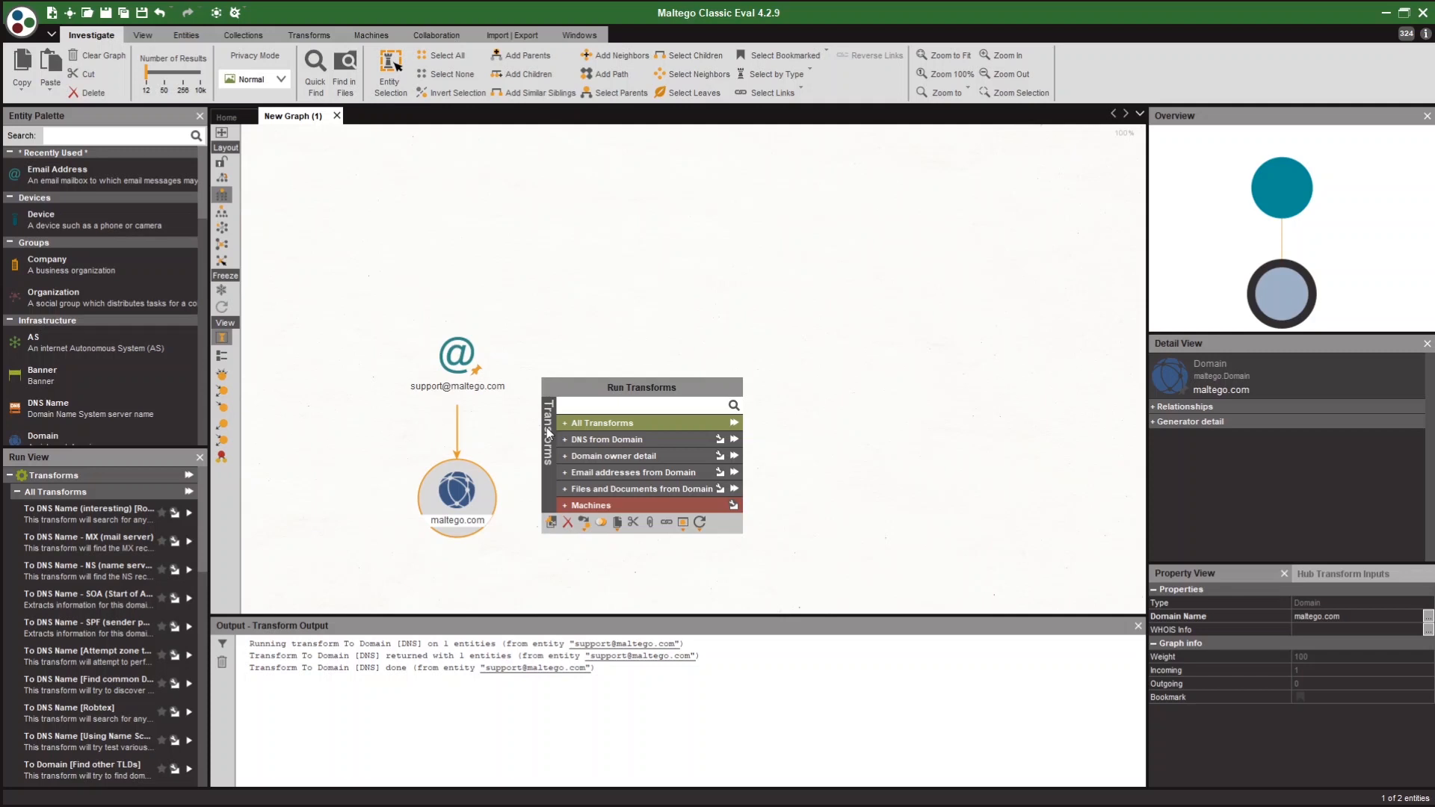
{"action": "left_click", "coordinate": [590, 444]}
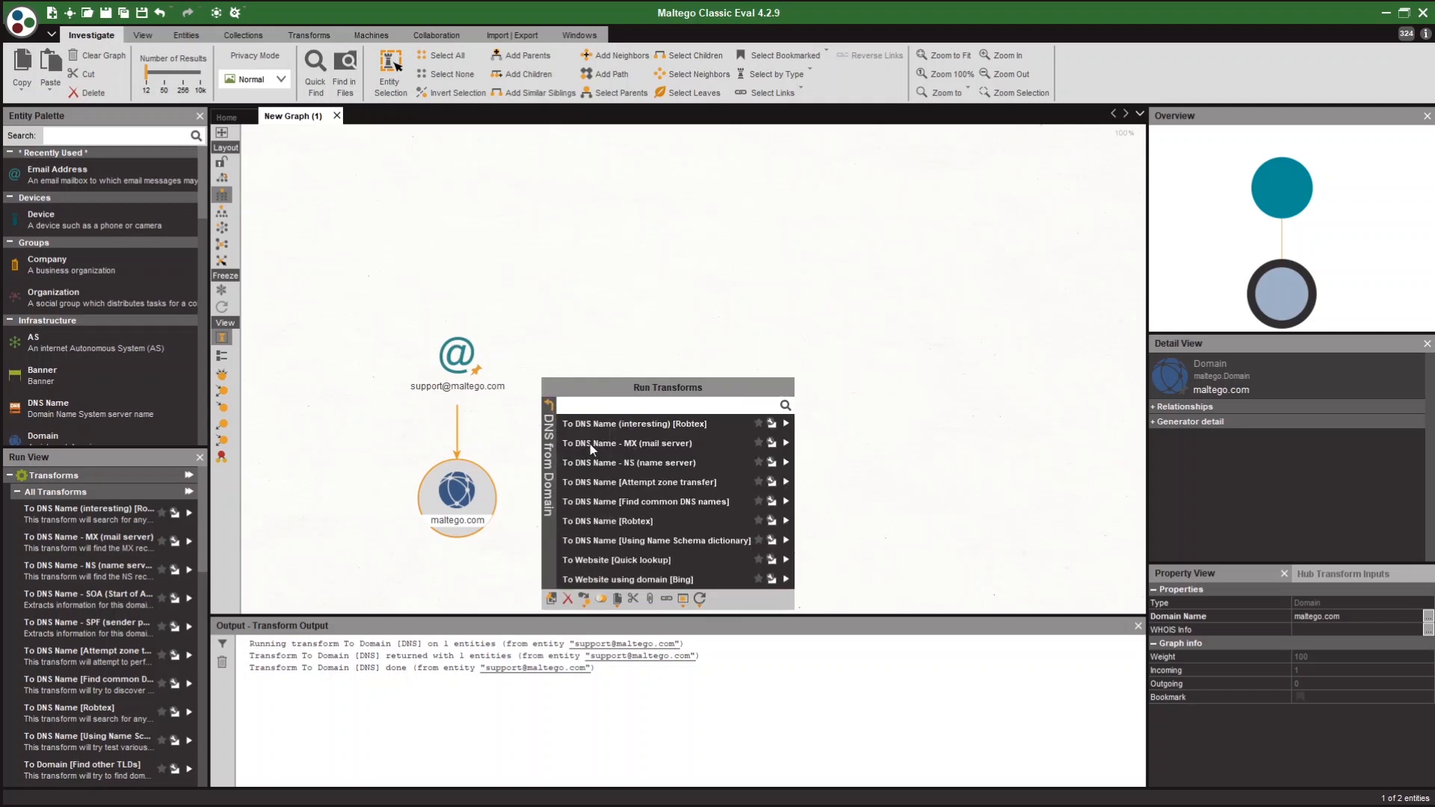
{"action": "left_click", "coordinate": [733, 442]}
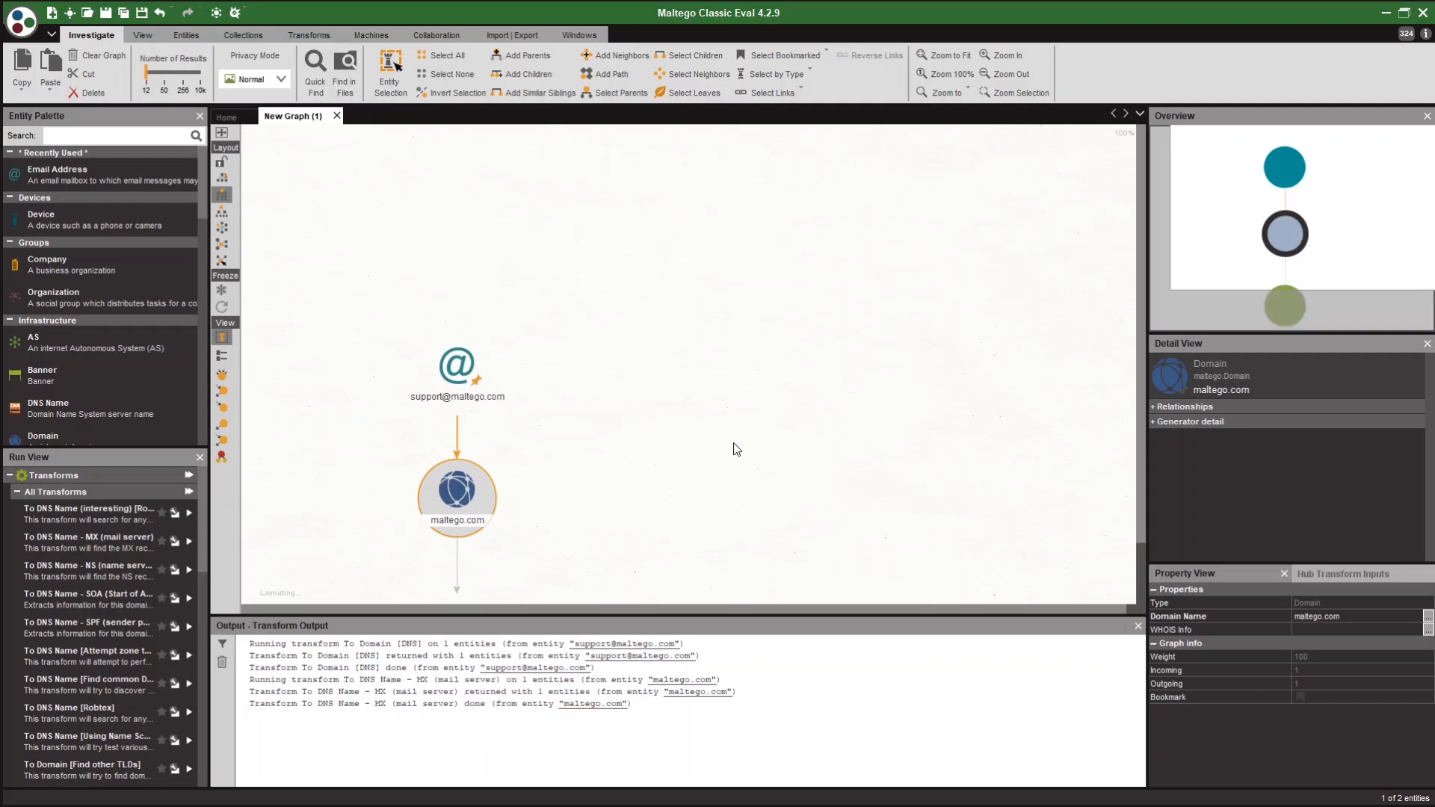
{"action": "left_click_drag", "start_coordinate": [571, 544], "coordinate": [654, 399]}
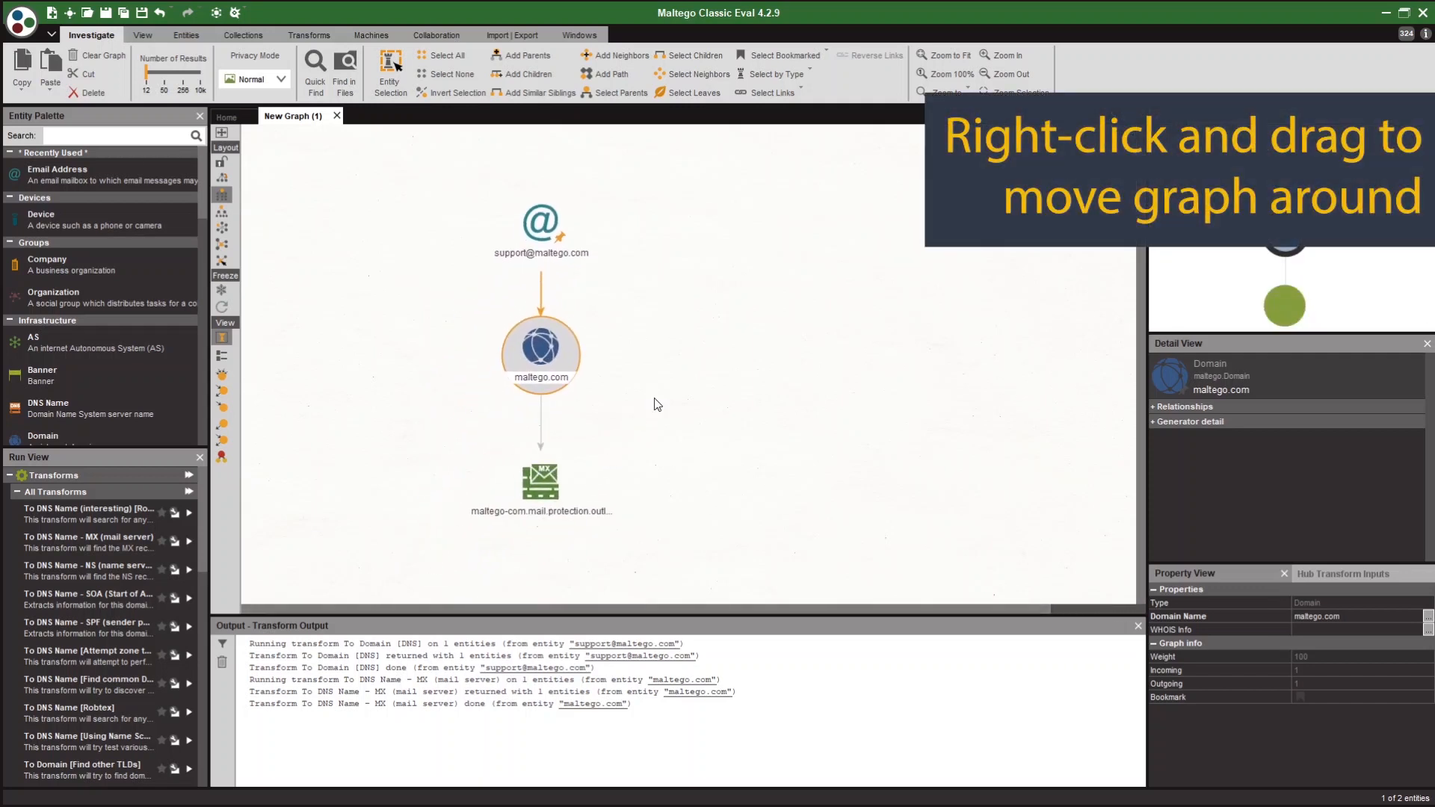
{"action": "left_click", "coordinate": [657, 404]}
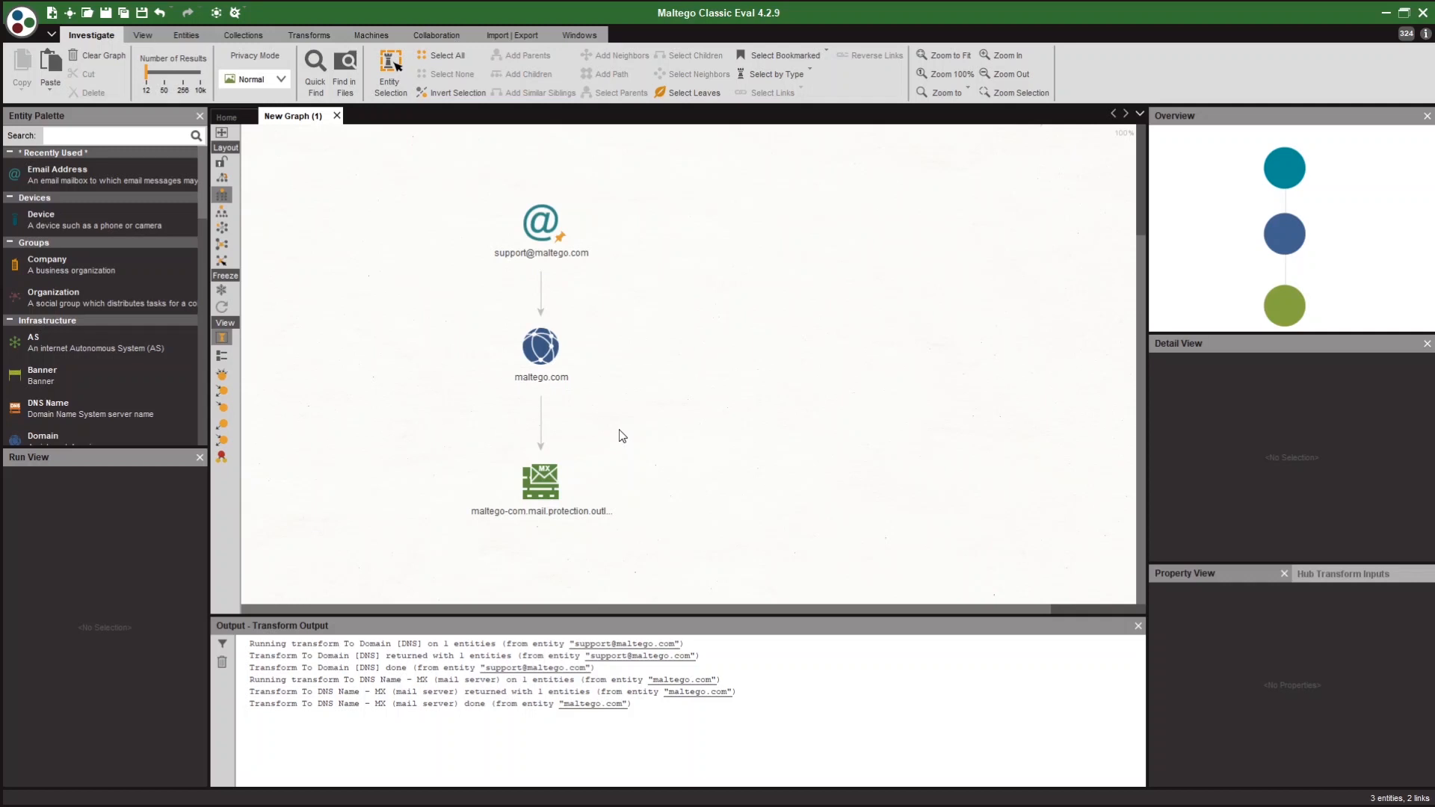
Run To DNS Name - NS on maltego.com, adding ns59 and ns60.domaincontrol.com.
{"action": "left_click", "coordinate": [538, 353]}
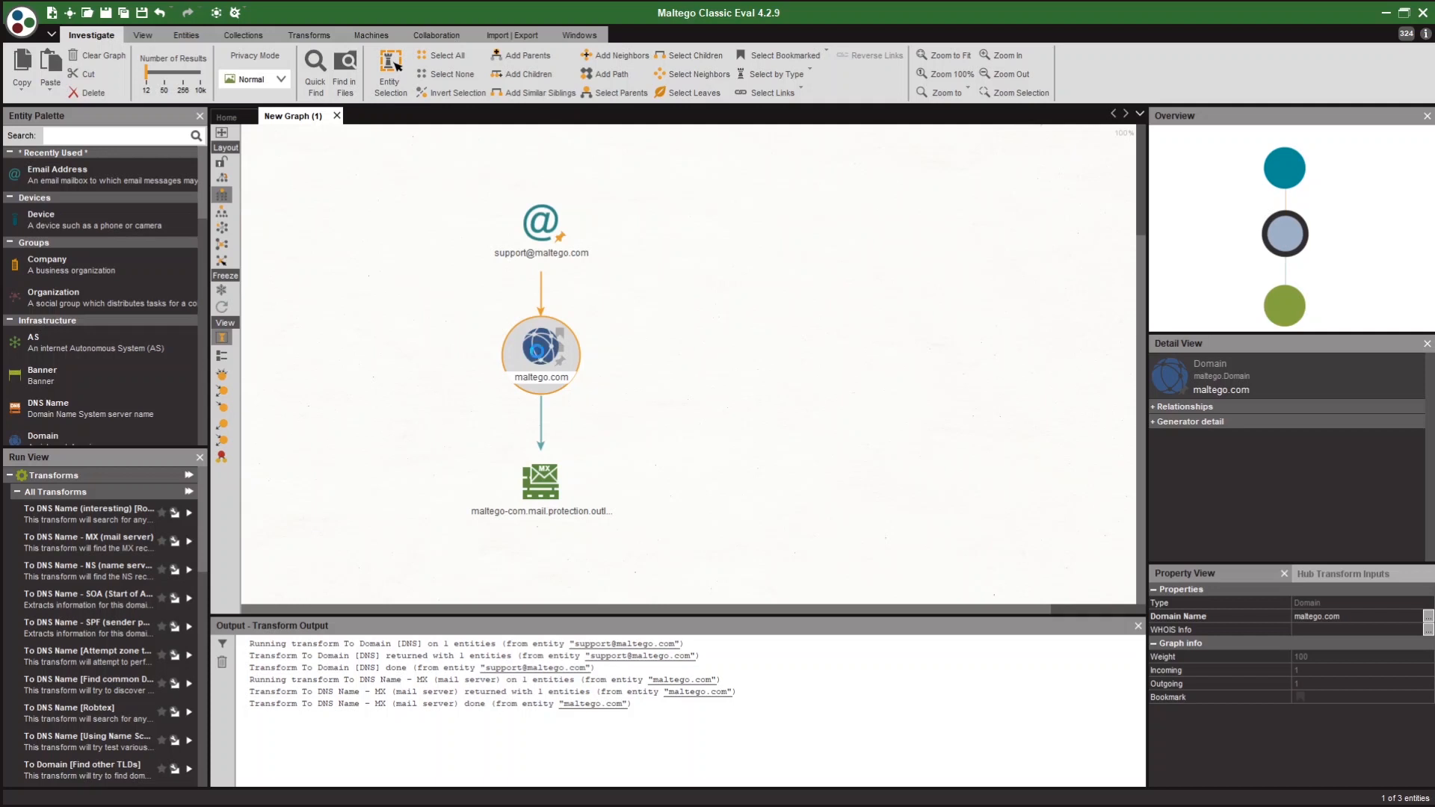
{"action": "right_click", "coordinate": [538, 356]}
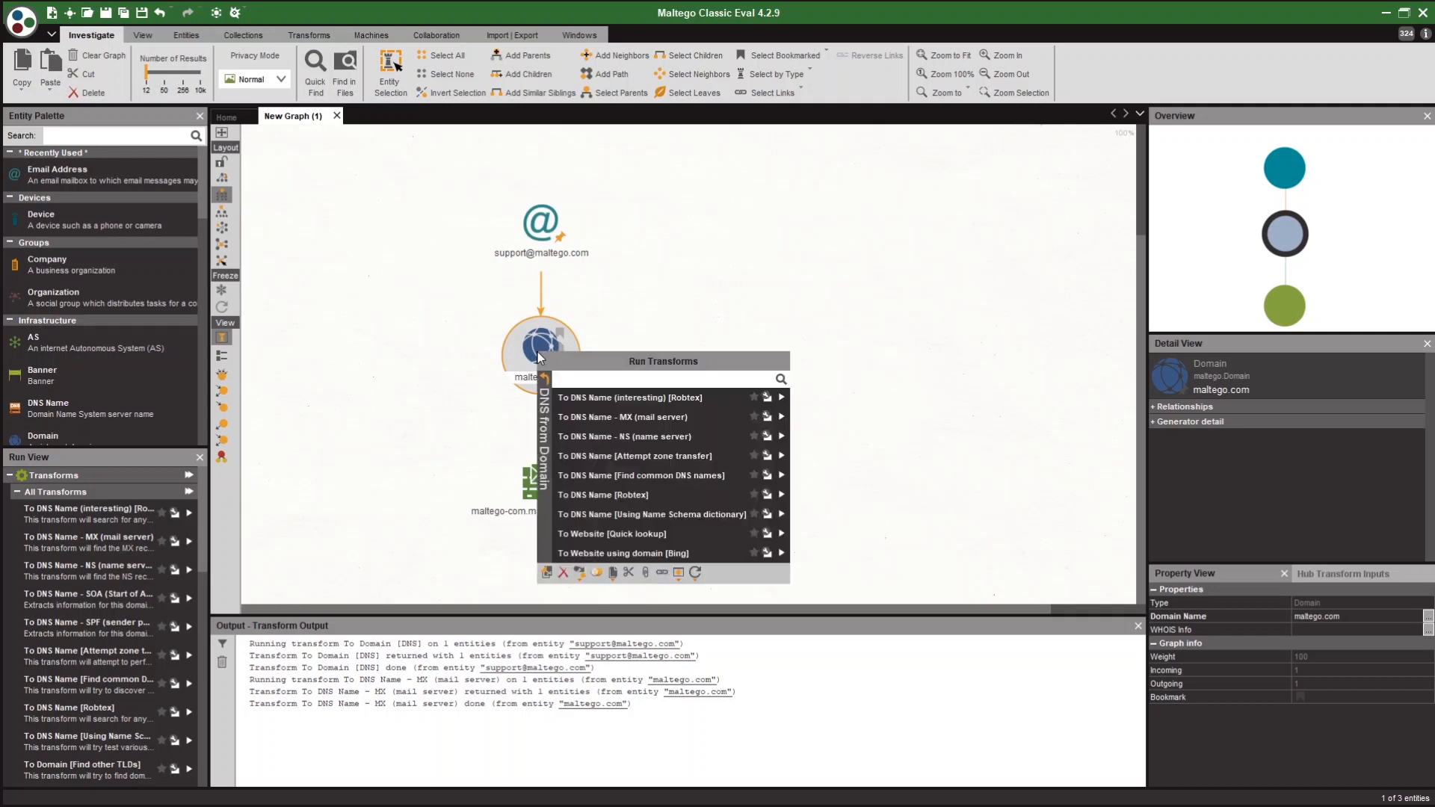
{"action": "left_click", "coordinate": [644, 439]}
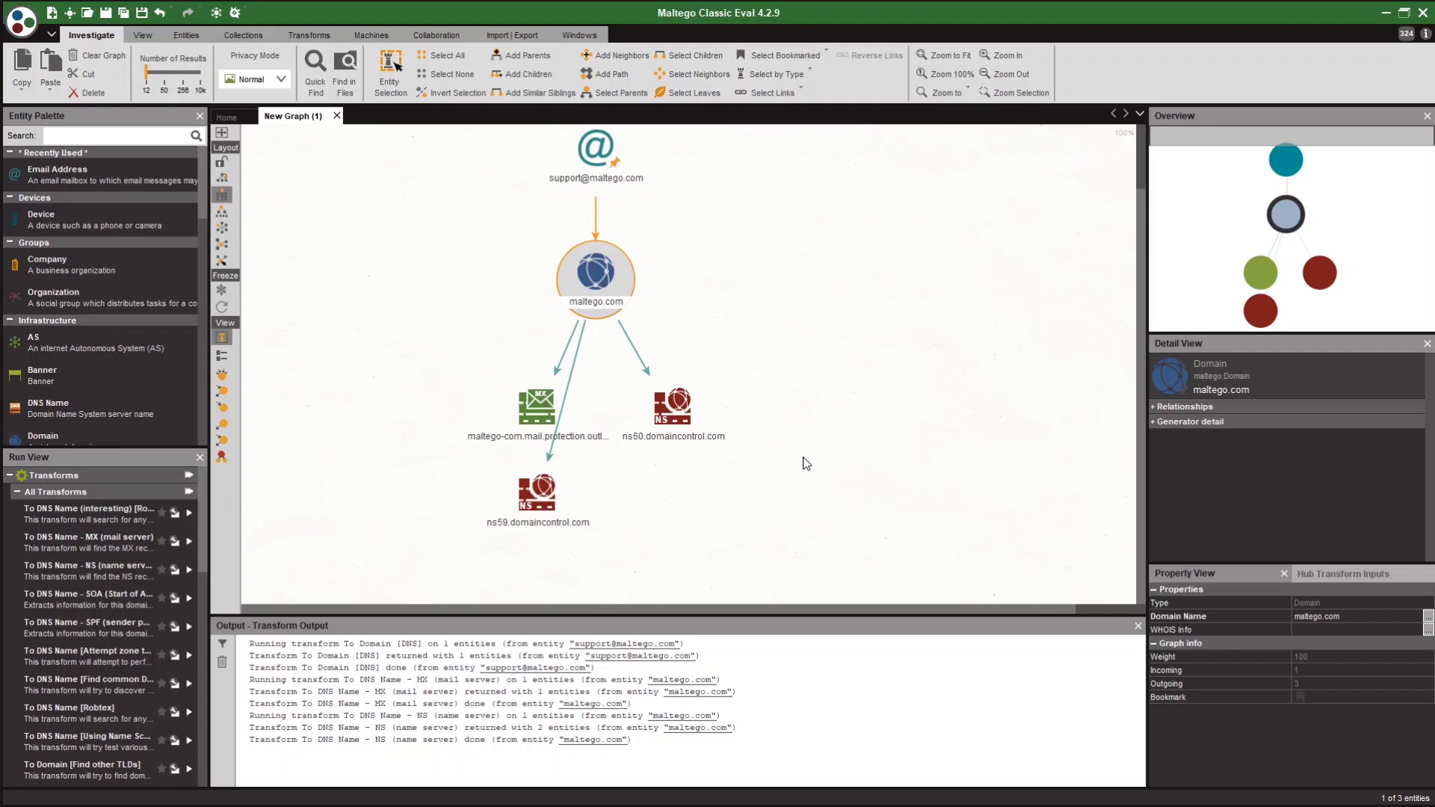
{"action": "left_click_drag", "start_coordinate": [859, 381], "coordinate": [921, 411]}
Recentre the graph and box-select the mail server and both name servers.
{"action": "mouse_move", "coordinate": [1296, 251]}
{"action": "left_mouse_down"}
{"action": "mouse_move", "coordinate": [1278, 239]}
{"action": "mouse_move", "coordinate": [1311, 230]}
{"action": "mouse_move", "coordinate": [1293, 261]}
{"action": "mouse_move", "coordinate": [1290, 245]}
{"action": "left_mouse_up"}
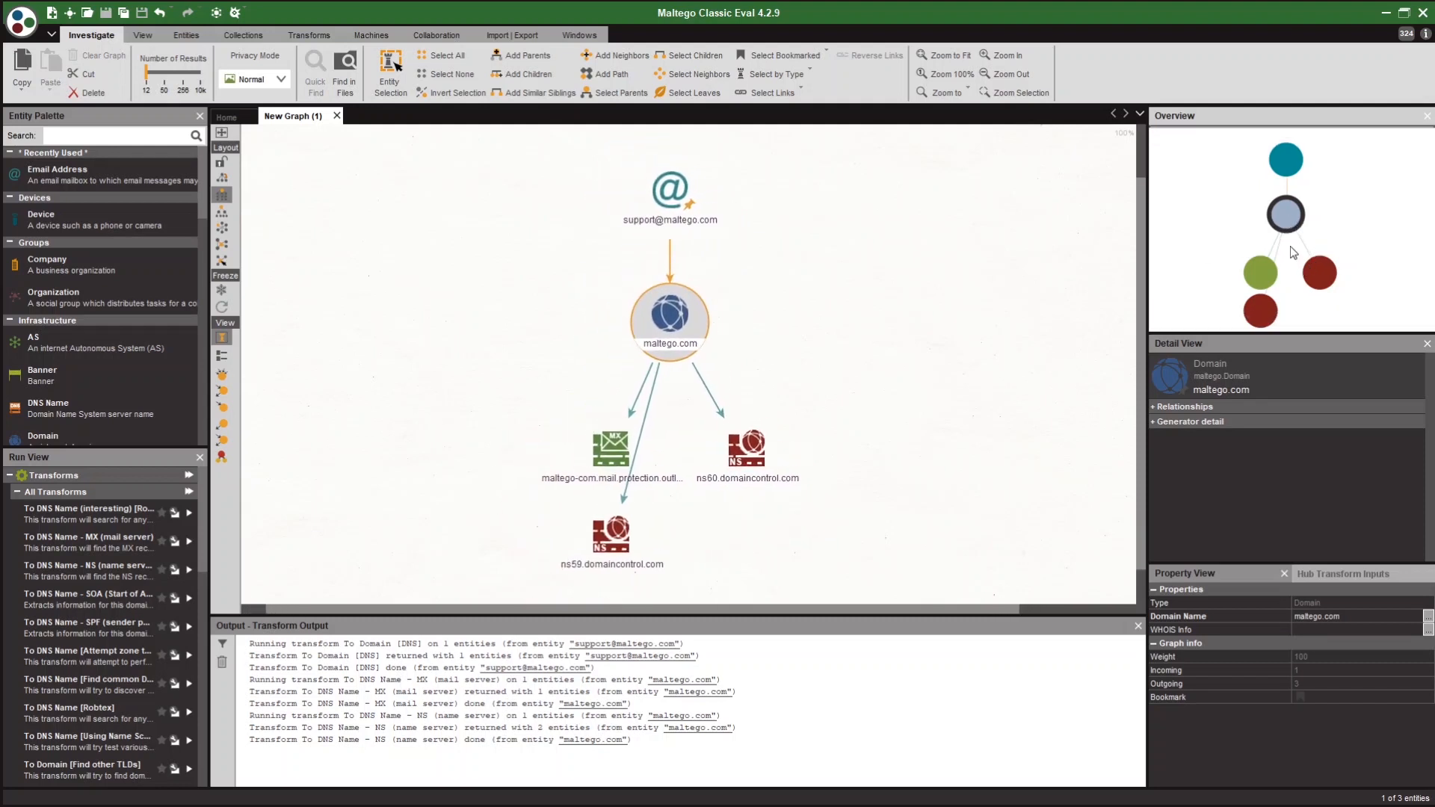
{"action": "mouse_move", "coordinate": [832, 374]}
{"action": "left_mouse_down"}
{"action": "mouse_move", "coordinate": [853, 337]}
{"action": "mouse_move", "coordinate": [818, 353]}
{"action": "mouse_move", "coordinate": [818, 372]}
{"action": "left_mouse_up"}
{"action": "left_click_drag", "start_coordinate": [509, 396], "coordinate": [850, 596]}
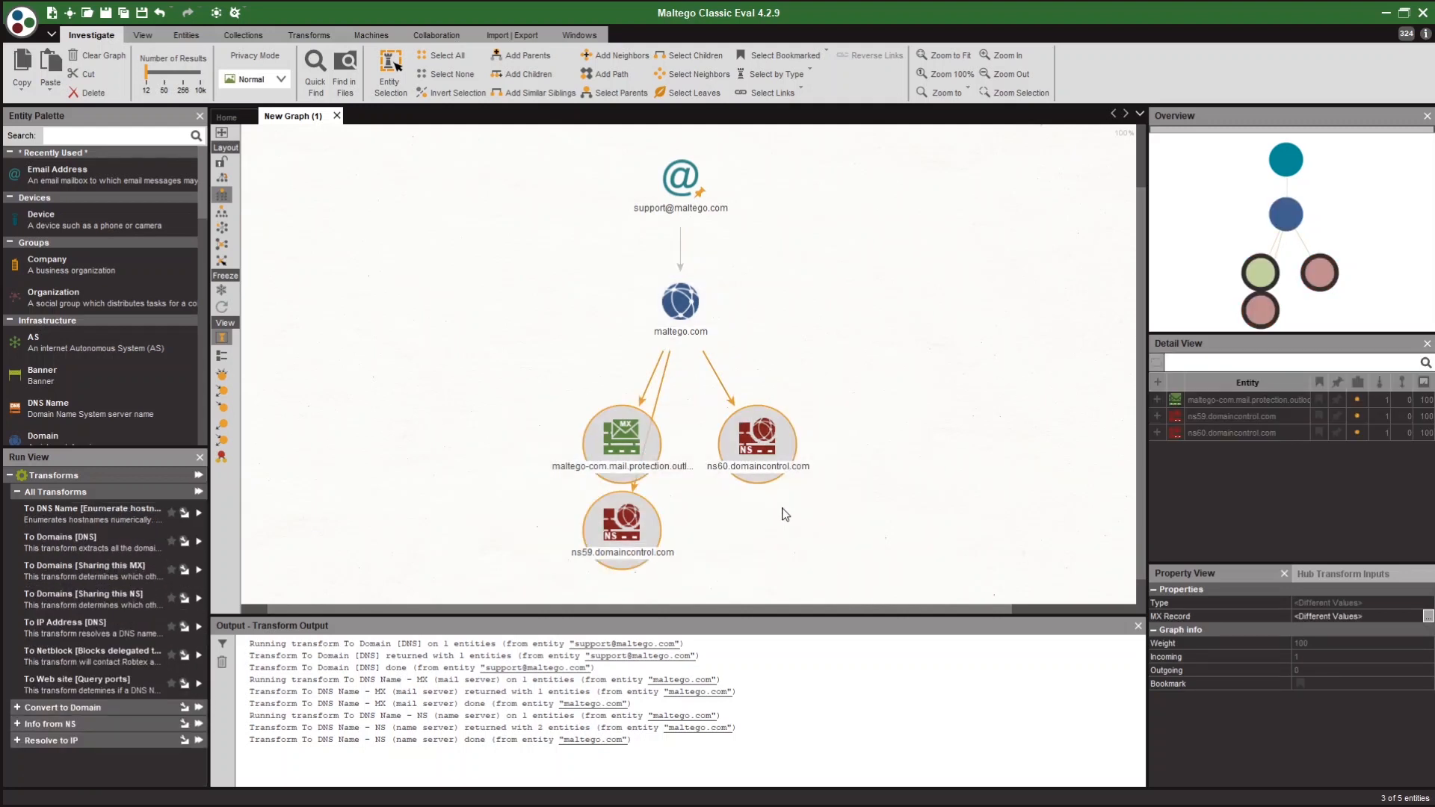
{"action": "right_click", "coordinate": [752, 432]}
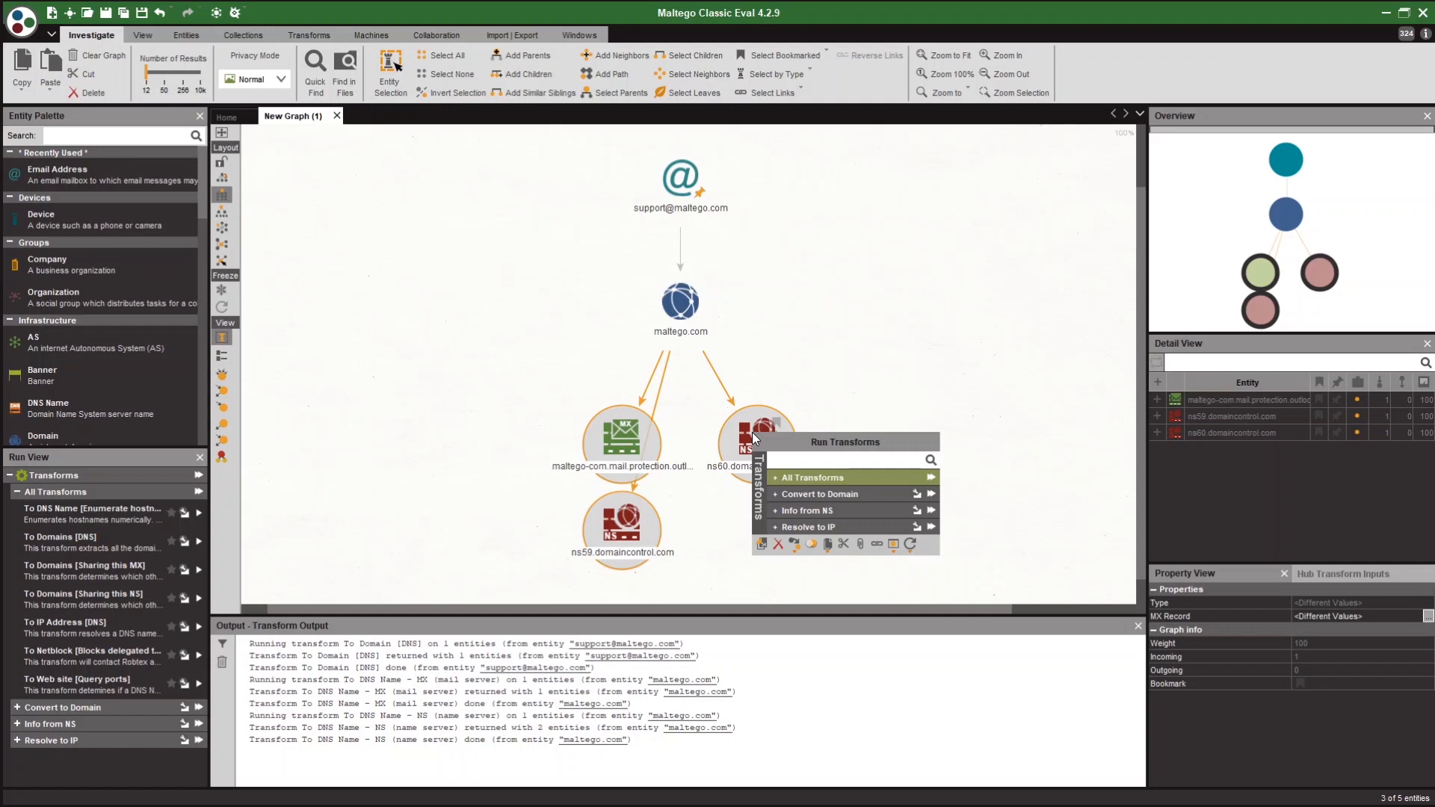
Resolve the mail server and two name servers to IP addresses via To IP Address [DNS].
{"action": "left_click", "coordinate": [849, 528]}
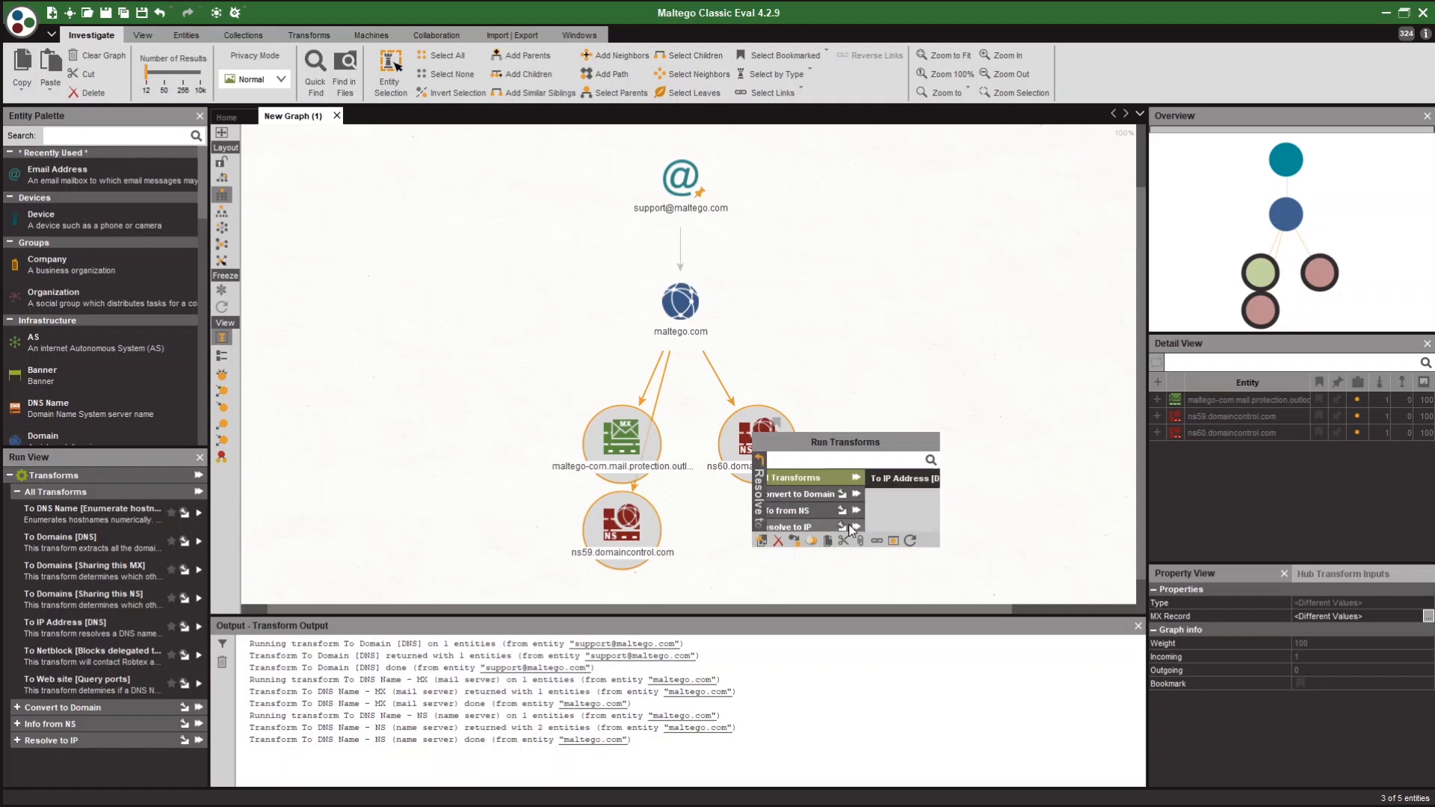
{"action": "left_click", "coordinate": [877, 483]}
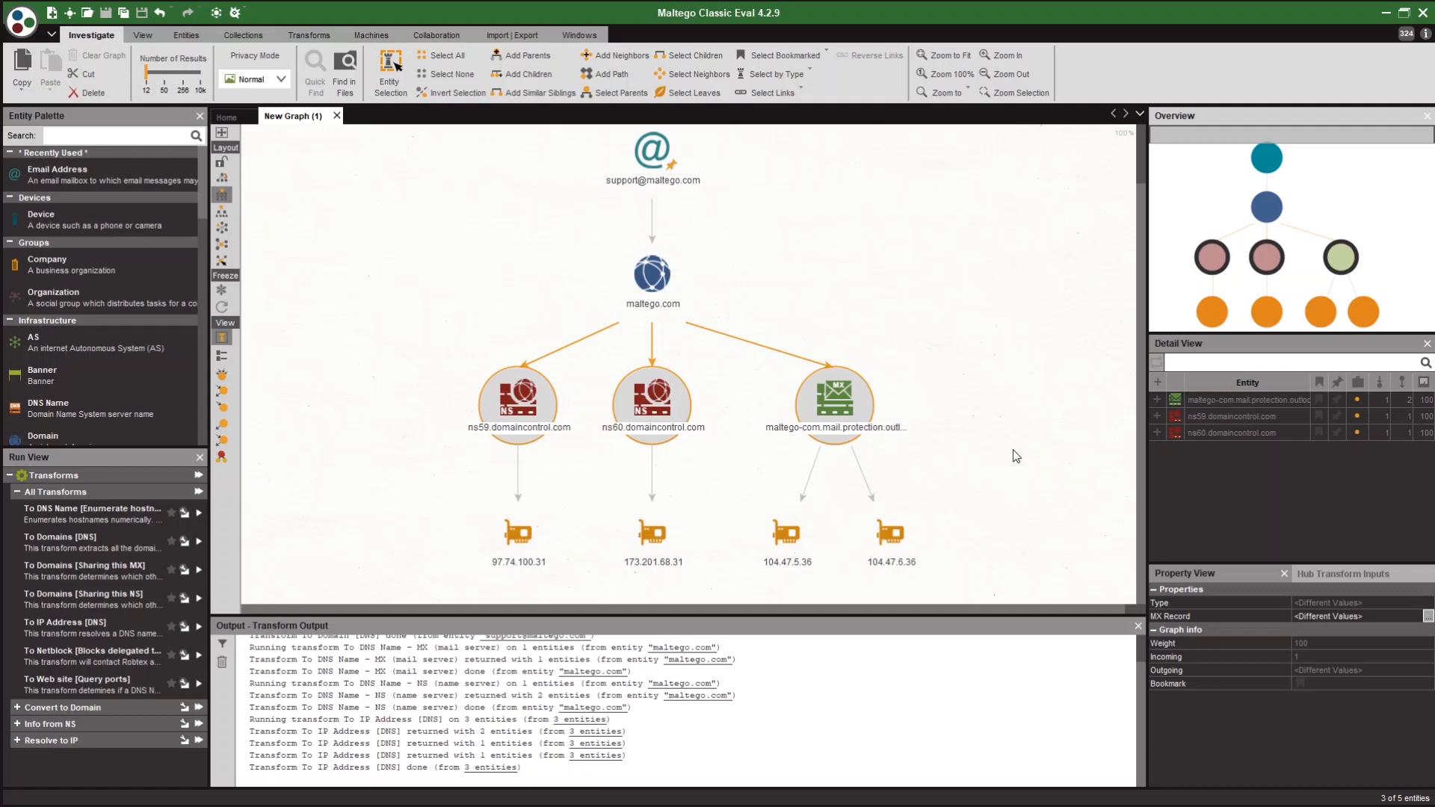
{"action": "left_click", "coordinate": [1014, 457]}
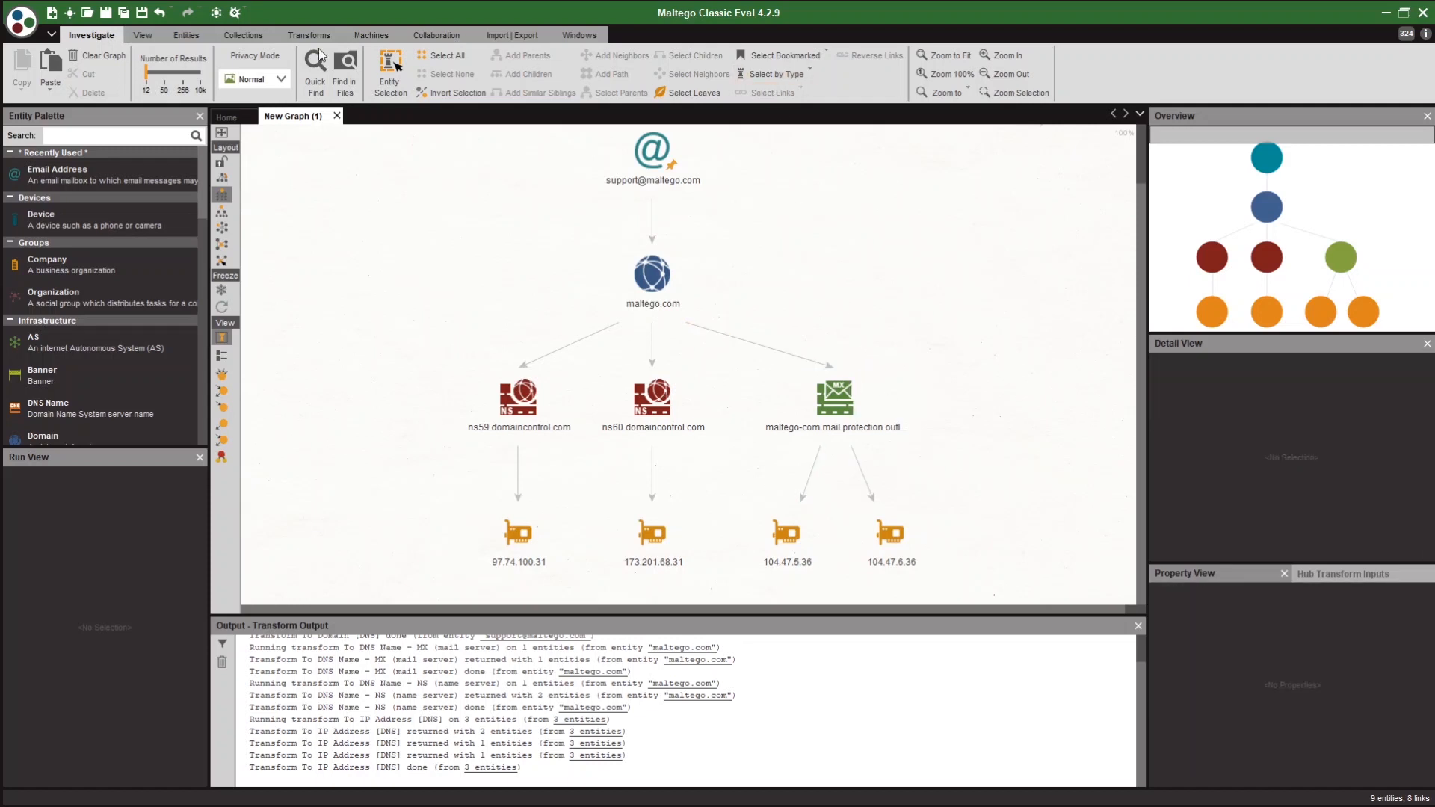
Select all IPv4 Address entities and run To Location [country] on them.
{"action": "left_click", "coordinate": [778, 72]}
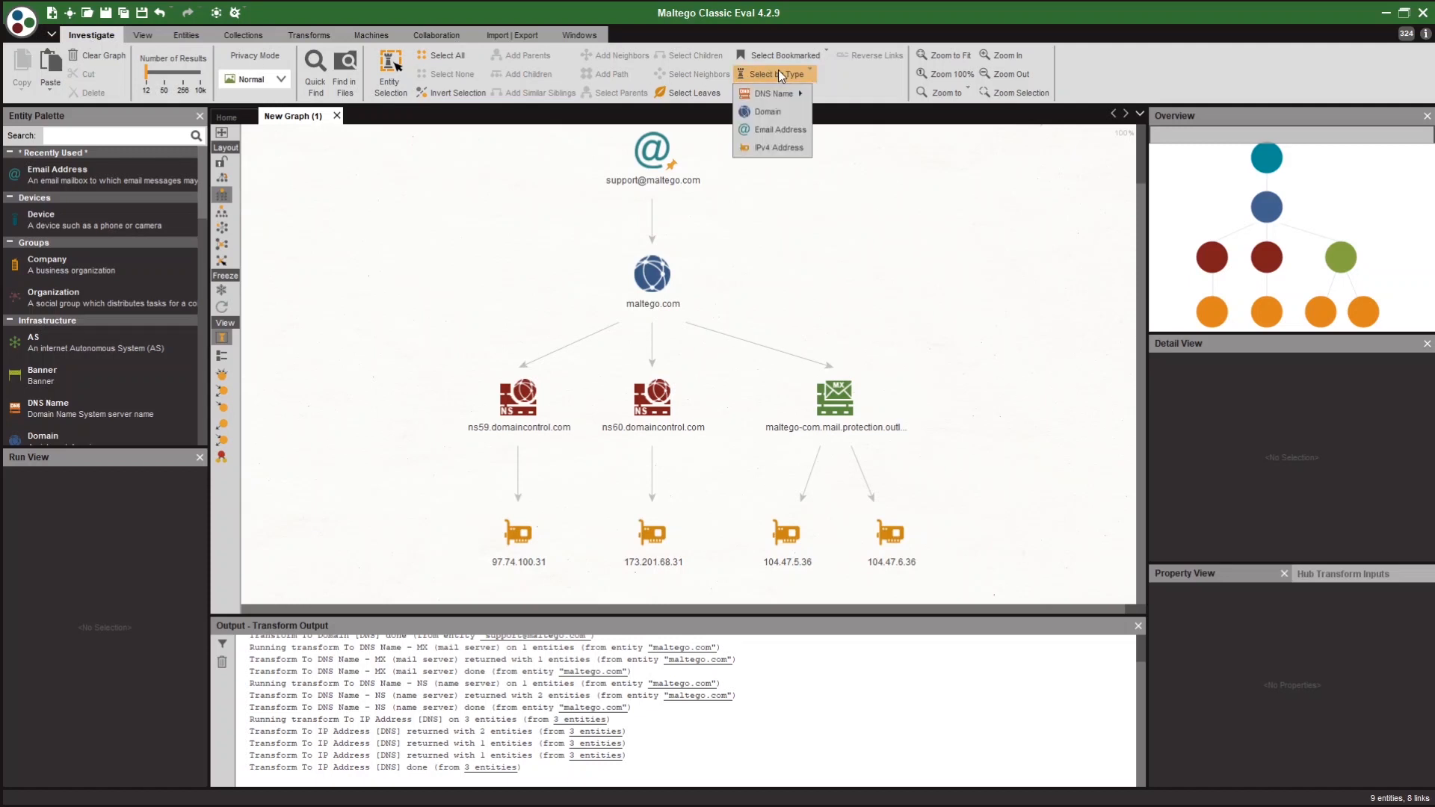
{"action": "left_click", "coordinate": [773, 147]}
{"action": "right_click", "coordinate": [714, 339]}
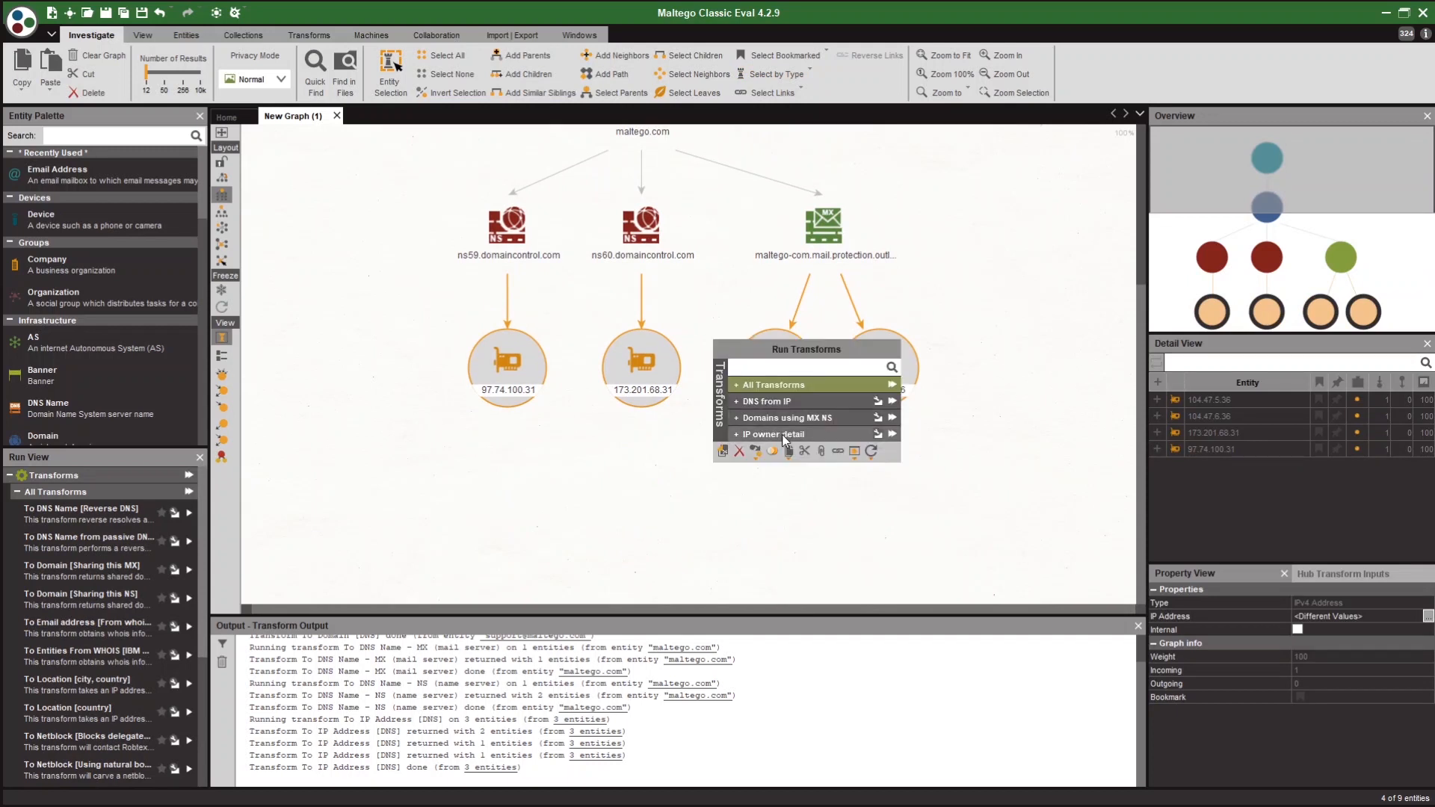
{"action": "left_click", "coordinate": [782, 434]}
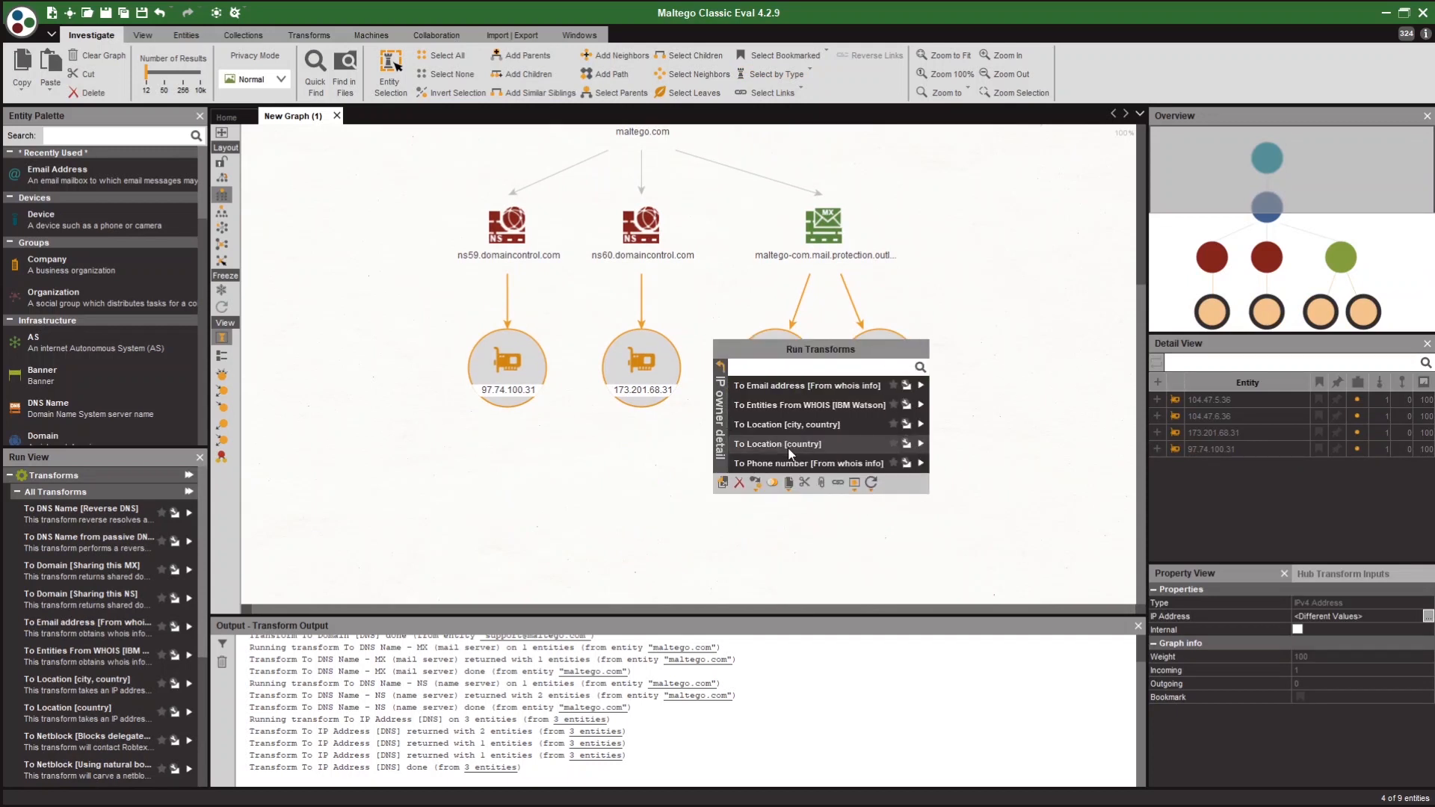
{"action": "left_click", "coordinate": [788, 445]}
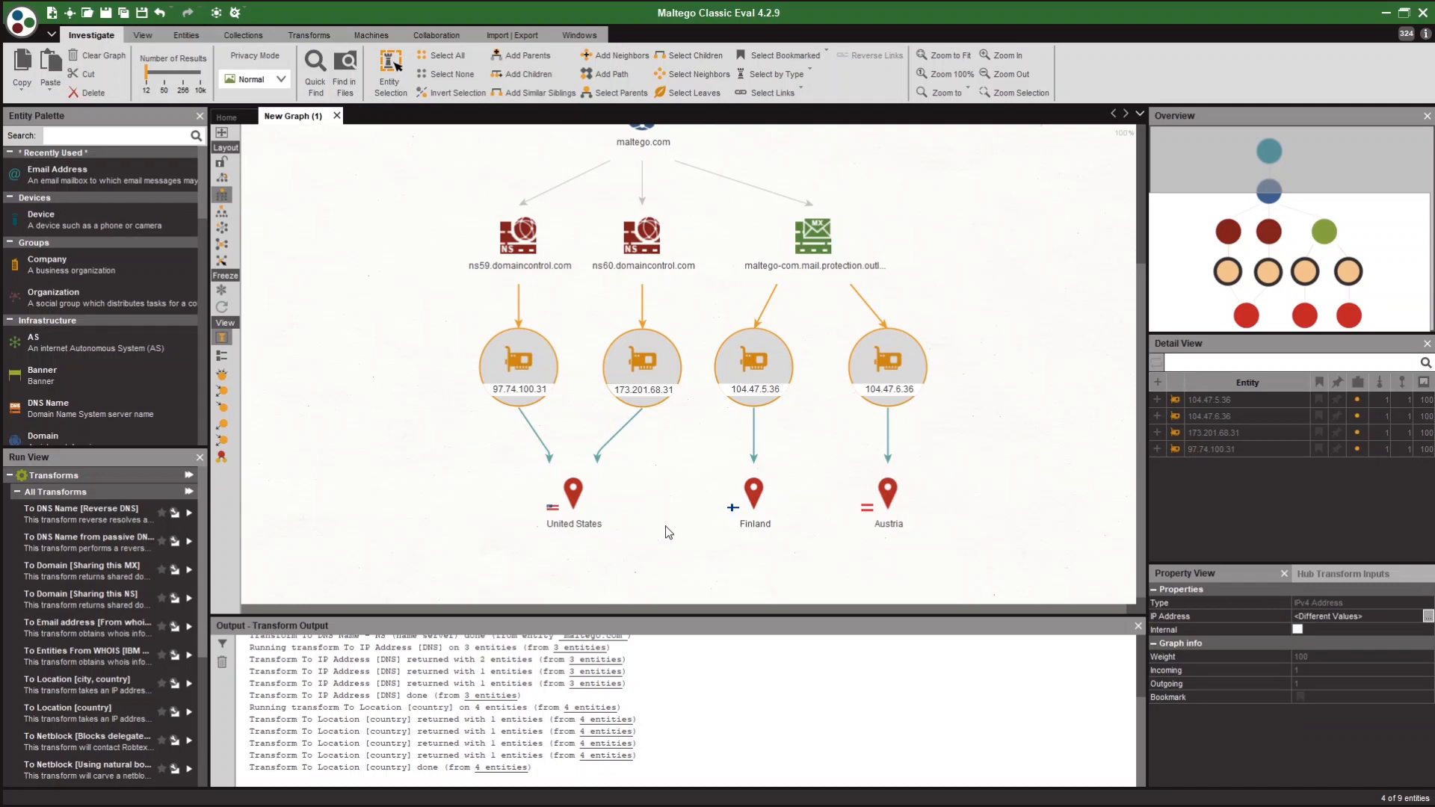
{"action": "left_click", "coordinate": [669, 532]}
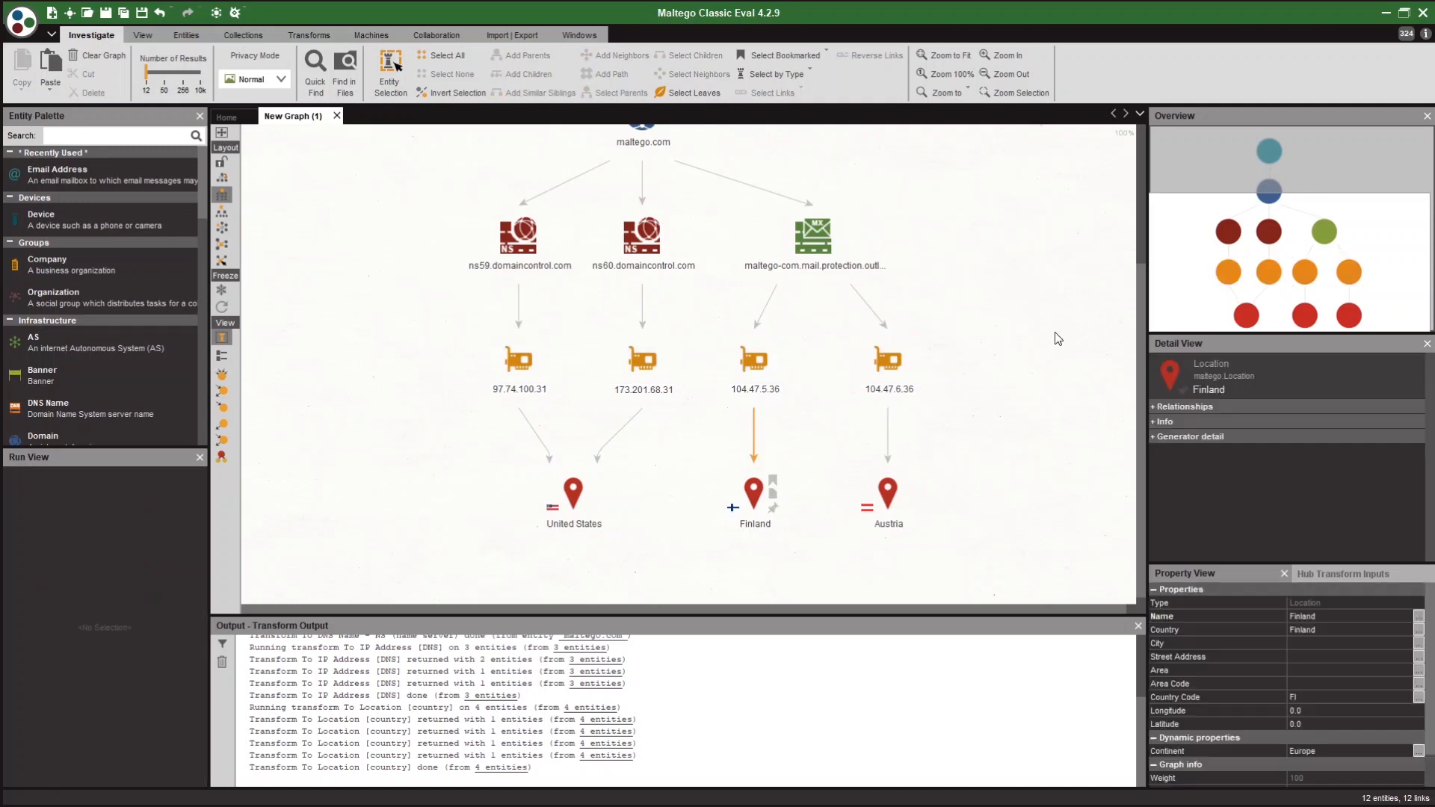
Zoom out to view the whole graph, then start a new empty graph.
{"action": "scroll", "coordinate": [1054, 389], "scroll_direction": "down", "scroll_amount": 2}
{"action": "left_click_drag", "start_coordinate": [1048, 360], "coordinate": [979, 393]}
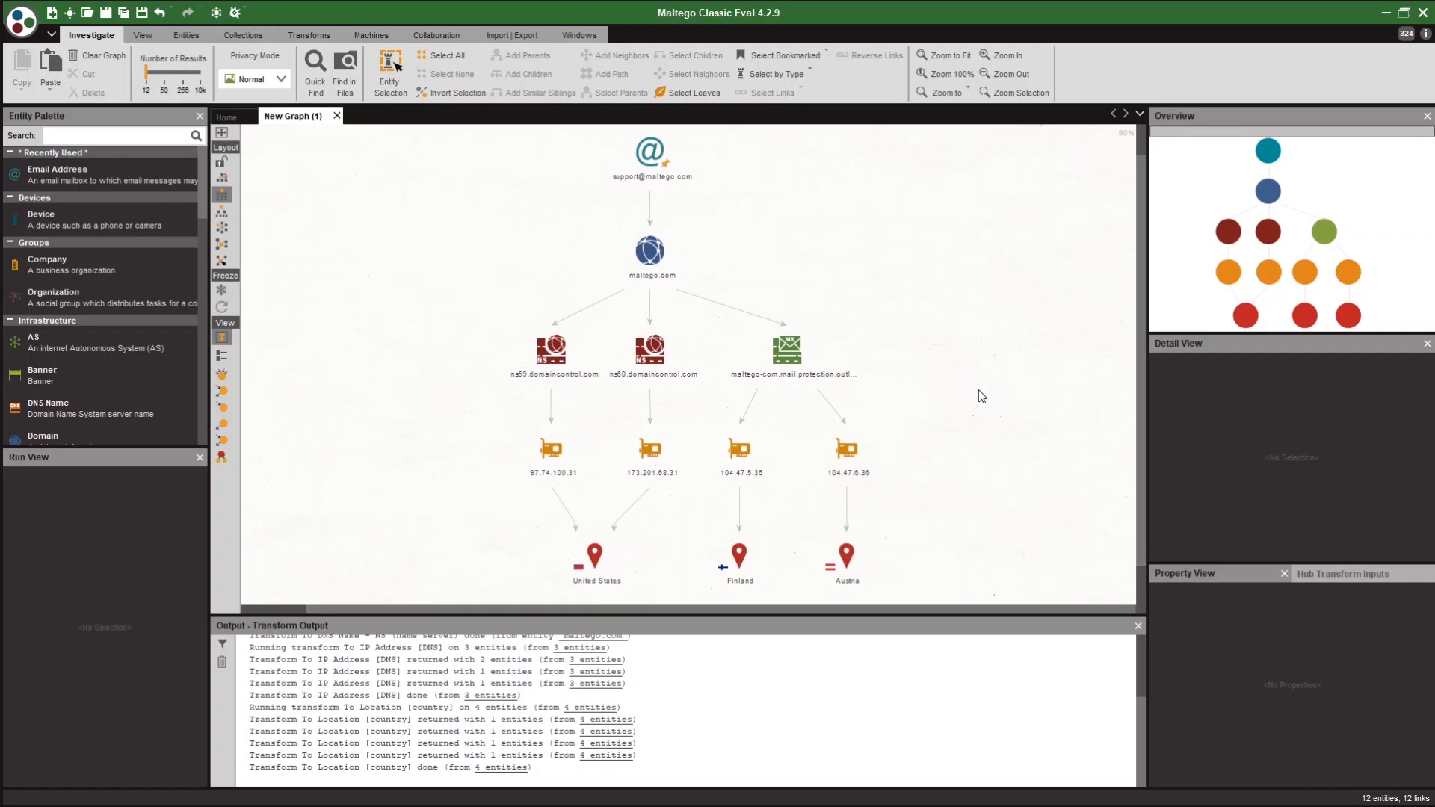
{"action": "left_click", "coordinate": [51, 13]}
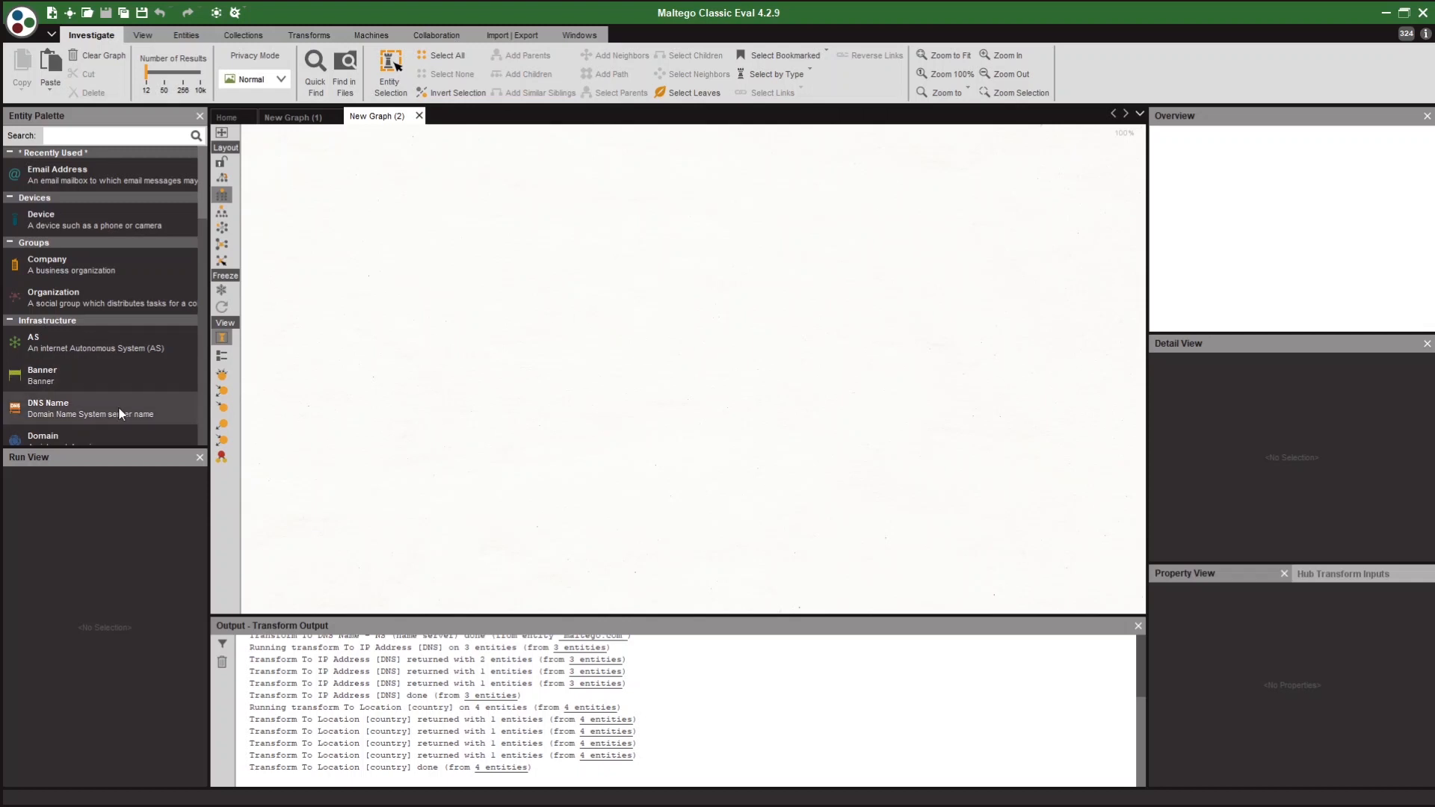
Add a DNS Name entity to New Graph (2) and rename it relay.cia.gov.
{"action": "left_click_drag", "start_coordinate": [57, 414], "coordinate": [515, 412]}
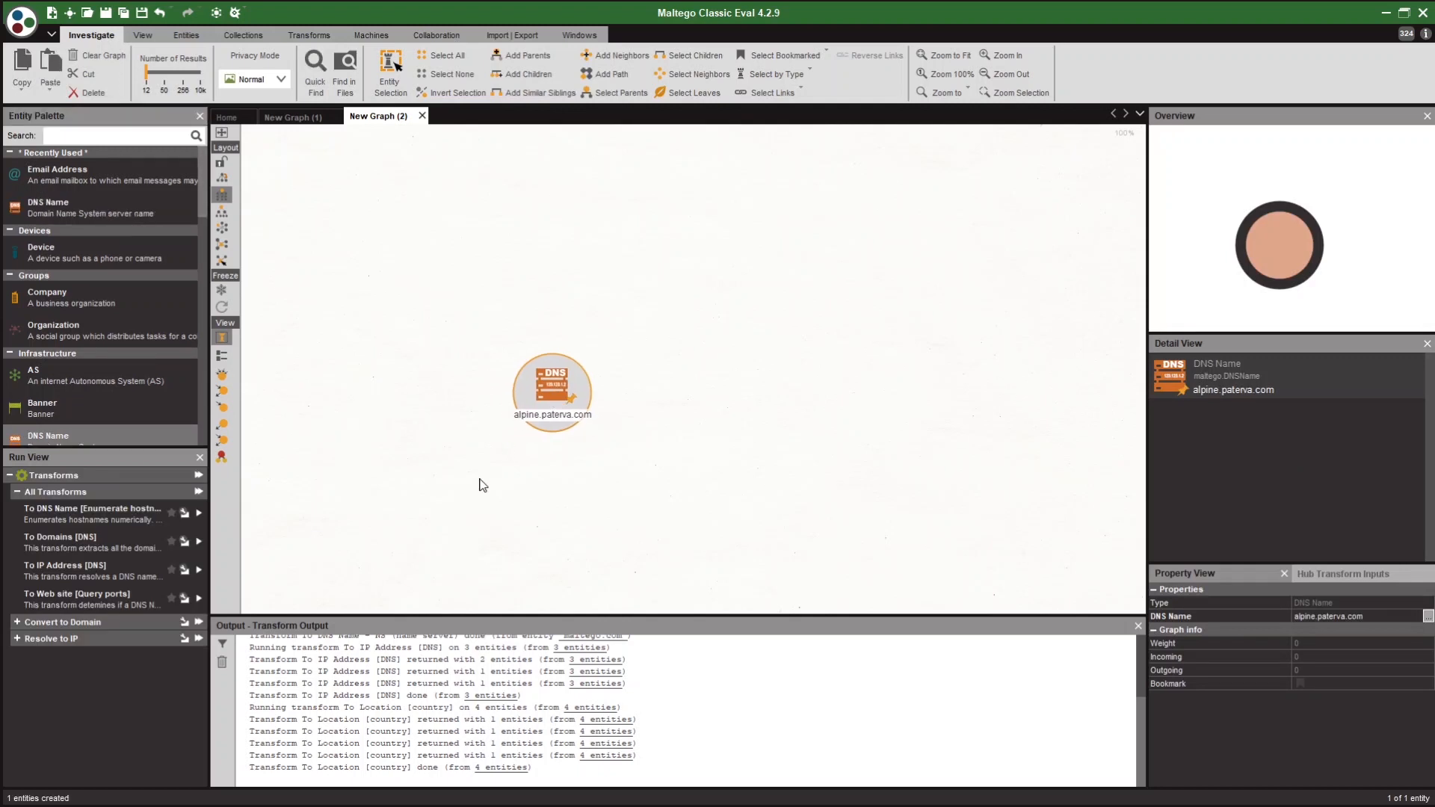
{"action": "key", "text": "F2"}
{"action": "type", "text": "relay.cia"}
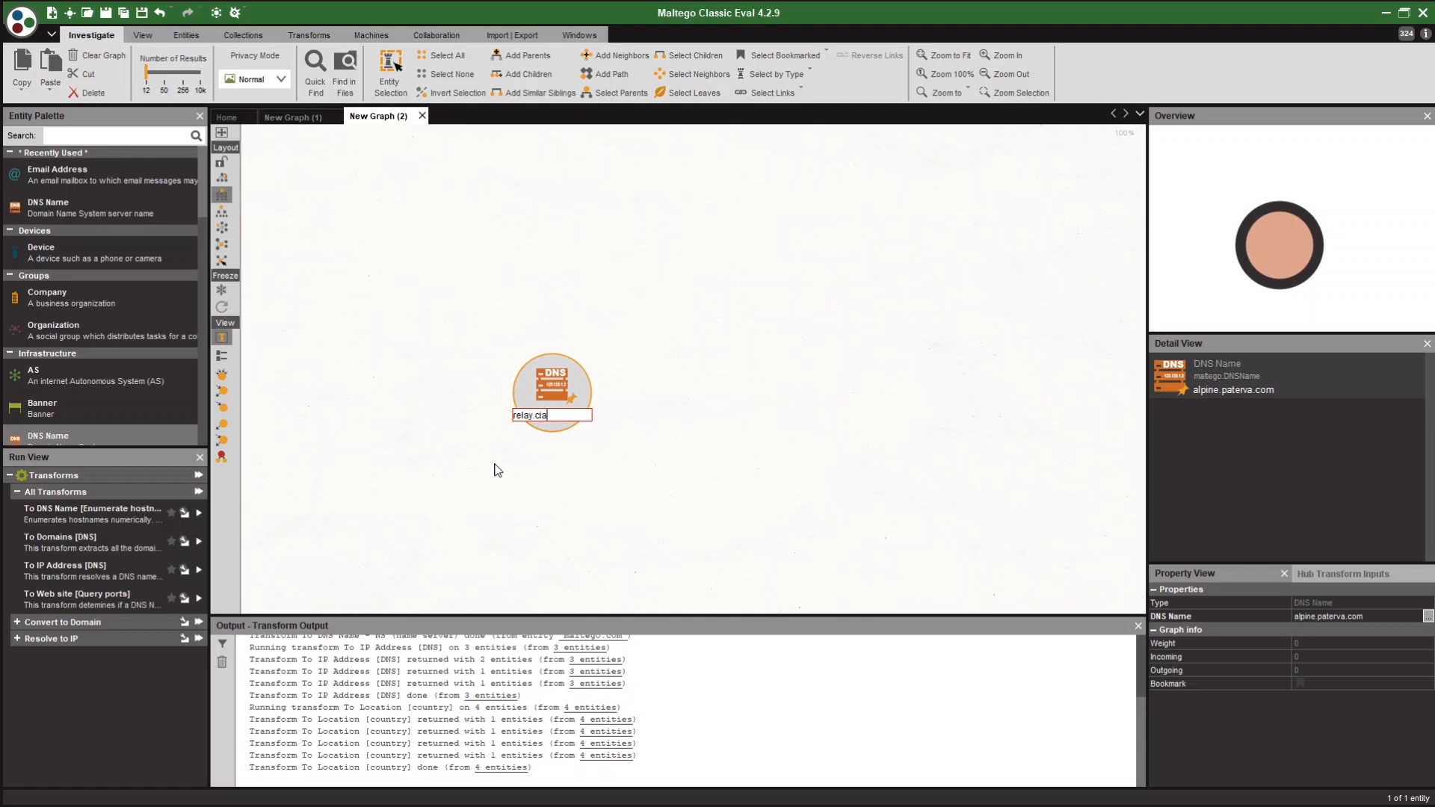
{"action": "type", "text": ".gov"}
{"action": "key", "text": "Return"}
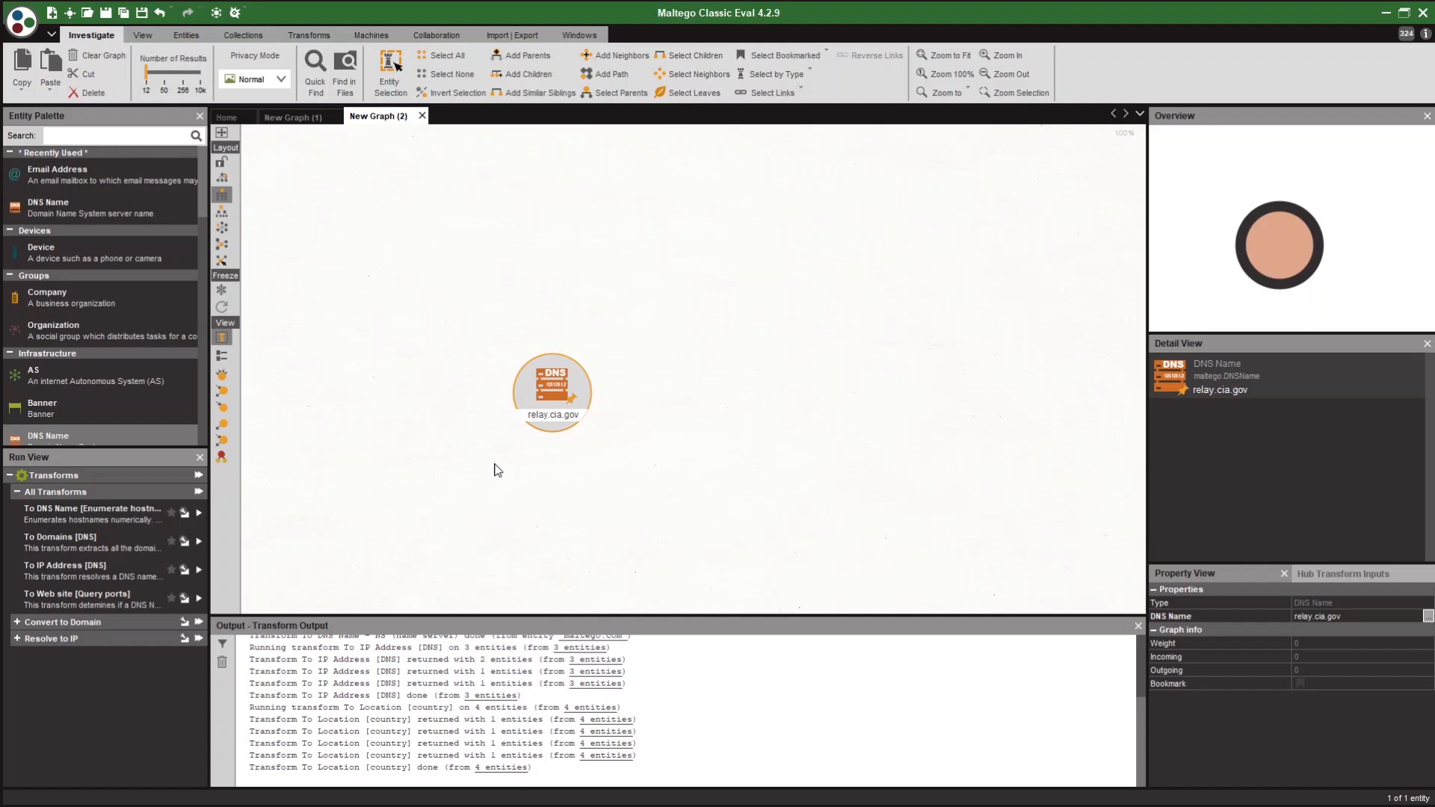
Run the numeric hostname enumeration (range 1–9) on relay.cia.gov, yielding relay1, relay2 and relay7.
{"action": "right_click", "coordinate": [638, 388]}
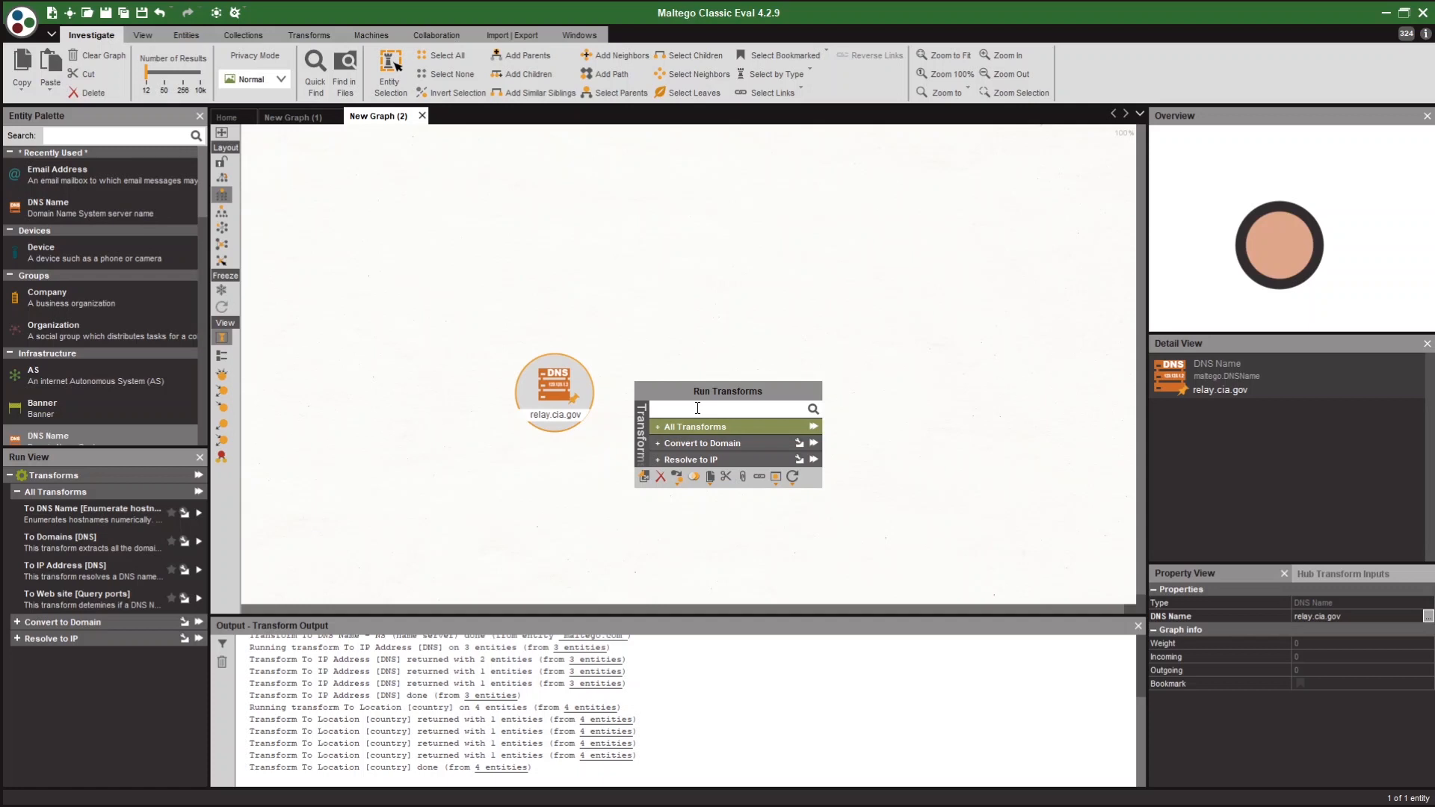
{"action": "left_click", "coordinate": [689, 429]}
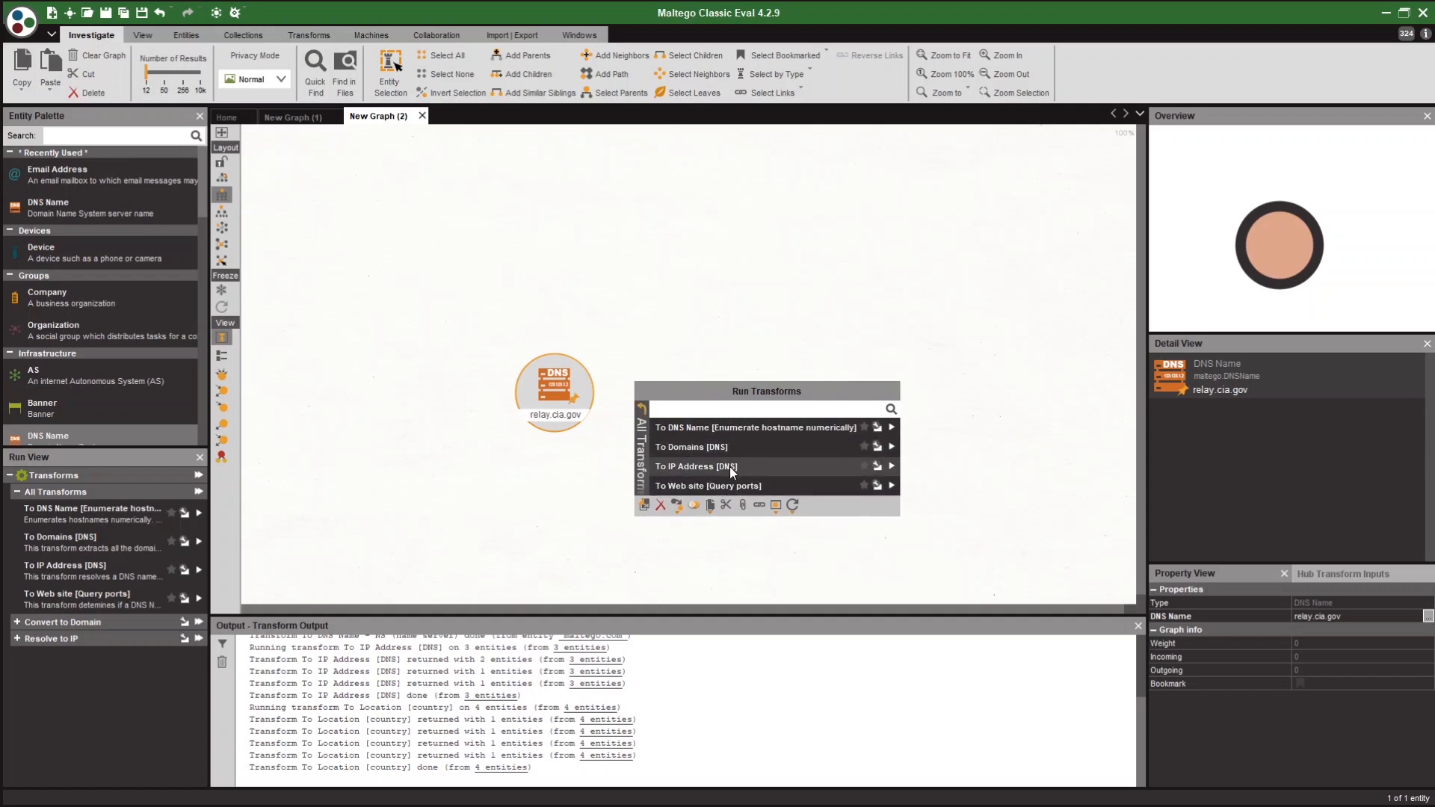
{"action": "left_click", "coordinate": [747, 406]}
{"action": "type", "text": "enumerate"}
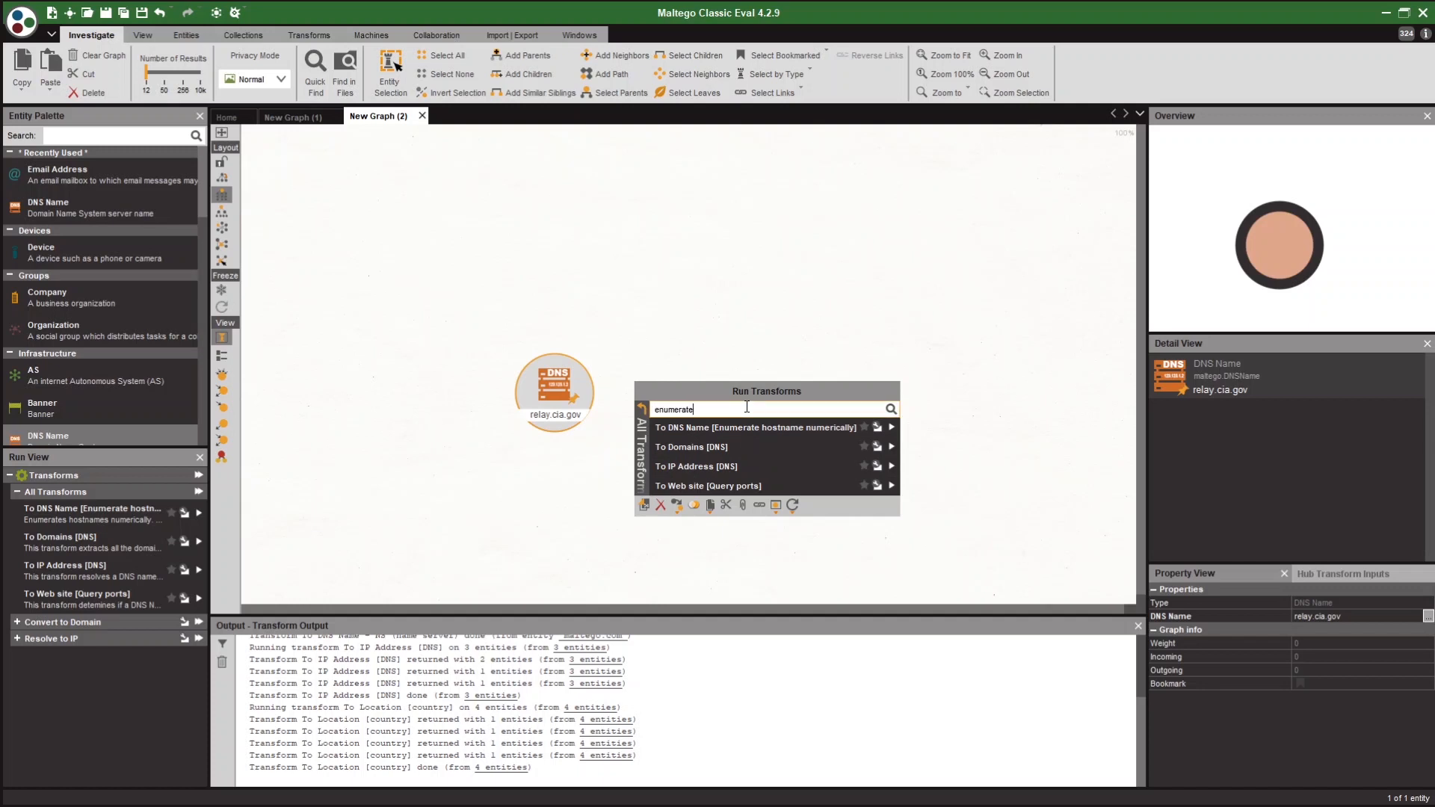
{"action": "left_click", "coordinate": [738, 432]}
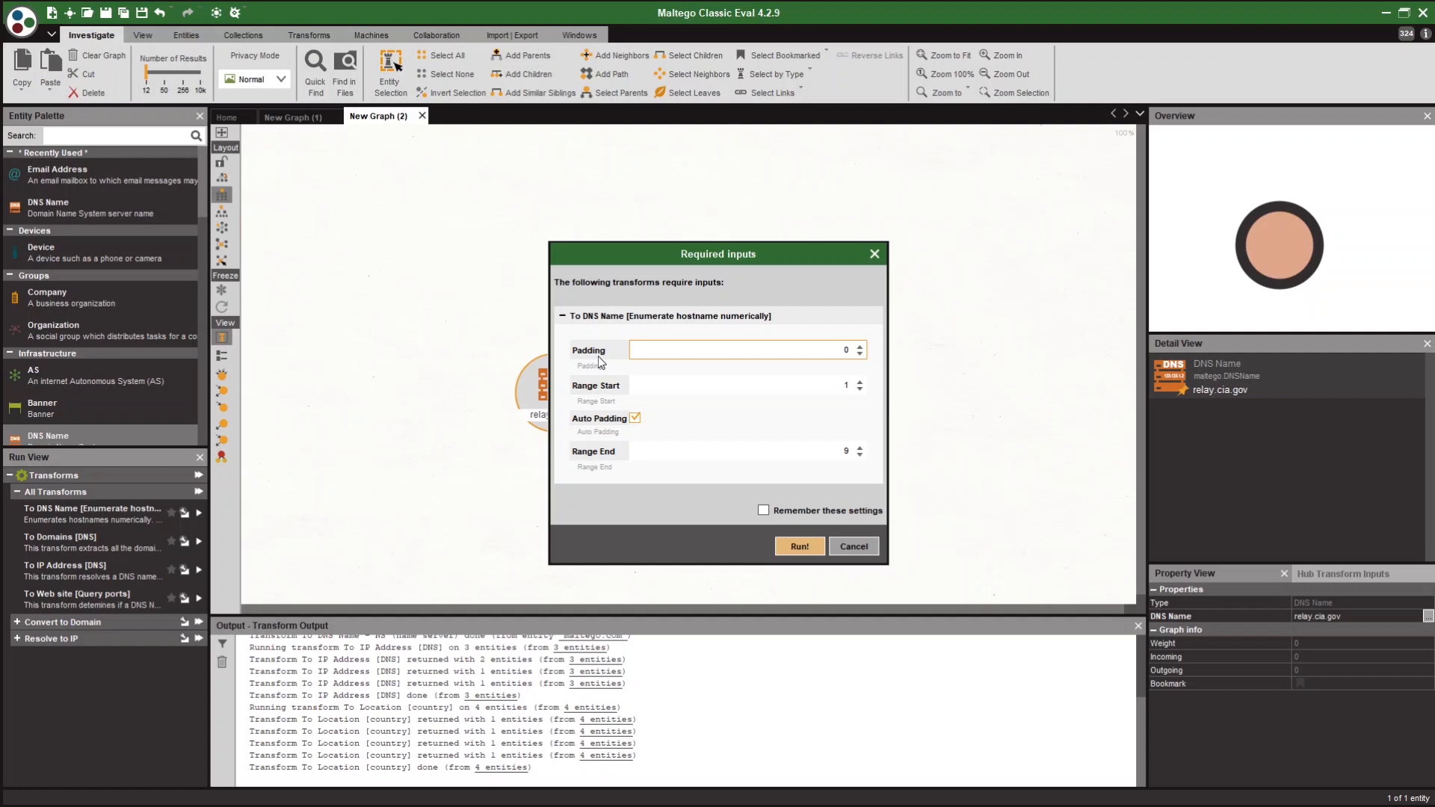
{"action": "left_click", "coordinate": [799, 551]}
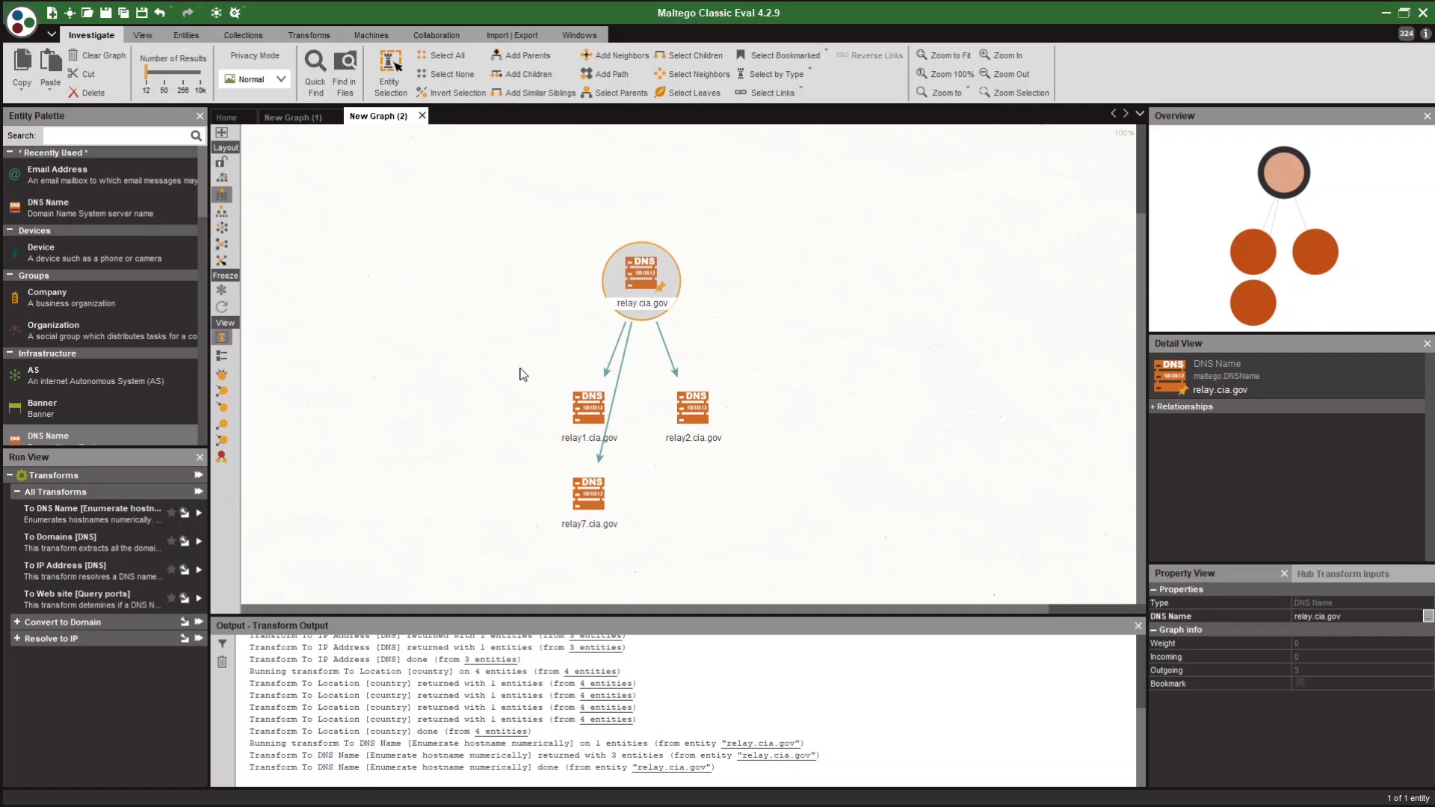
Resolve the relay hosts to 198.81.129.193, 198.81.129.194 and 198.81.129.186, then select those three IPs.
{"action": "key", "text": "ctrl+a"}
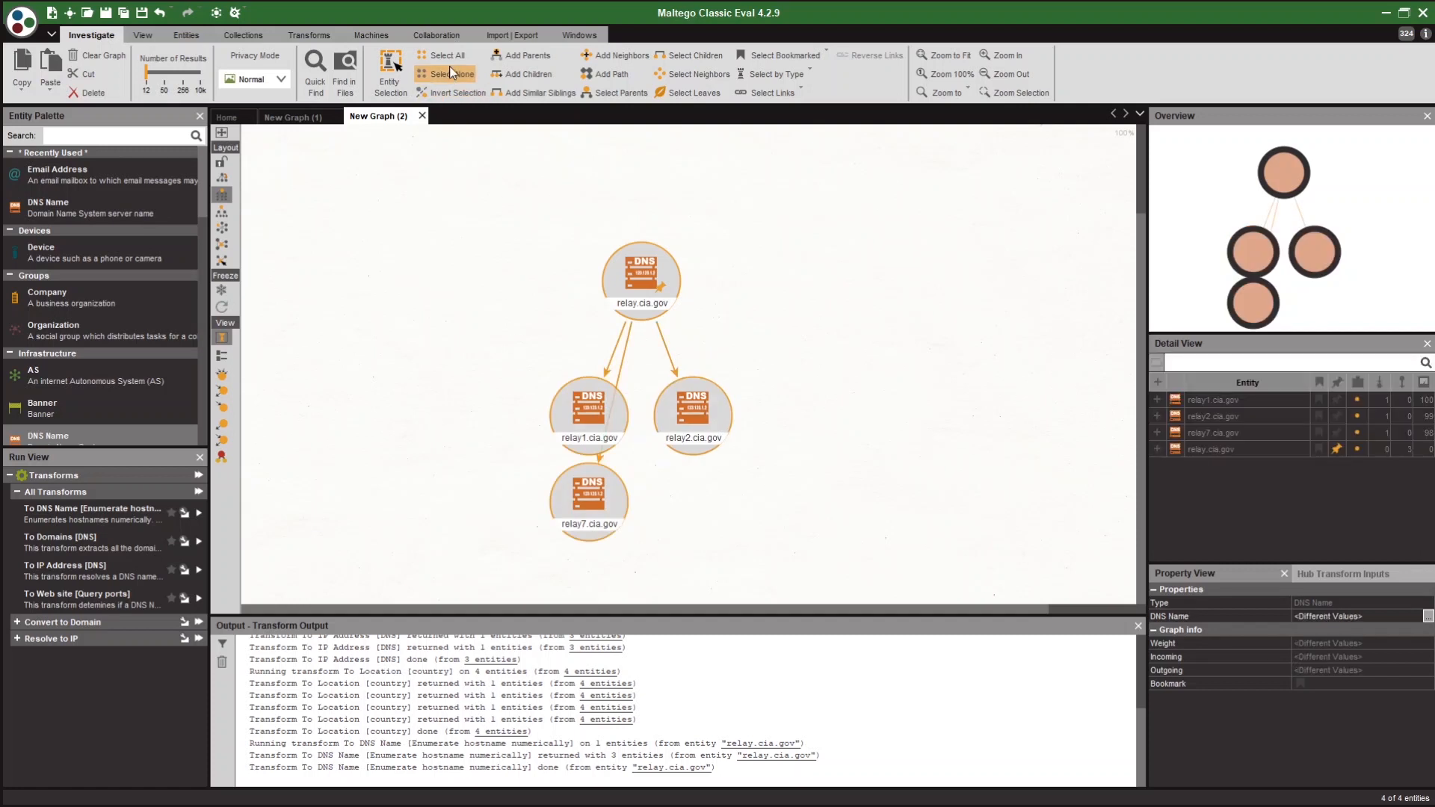
{"action": "right_click", "coordinate": [489, 331]}
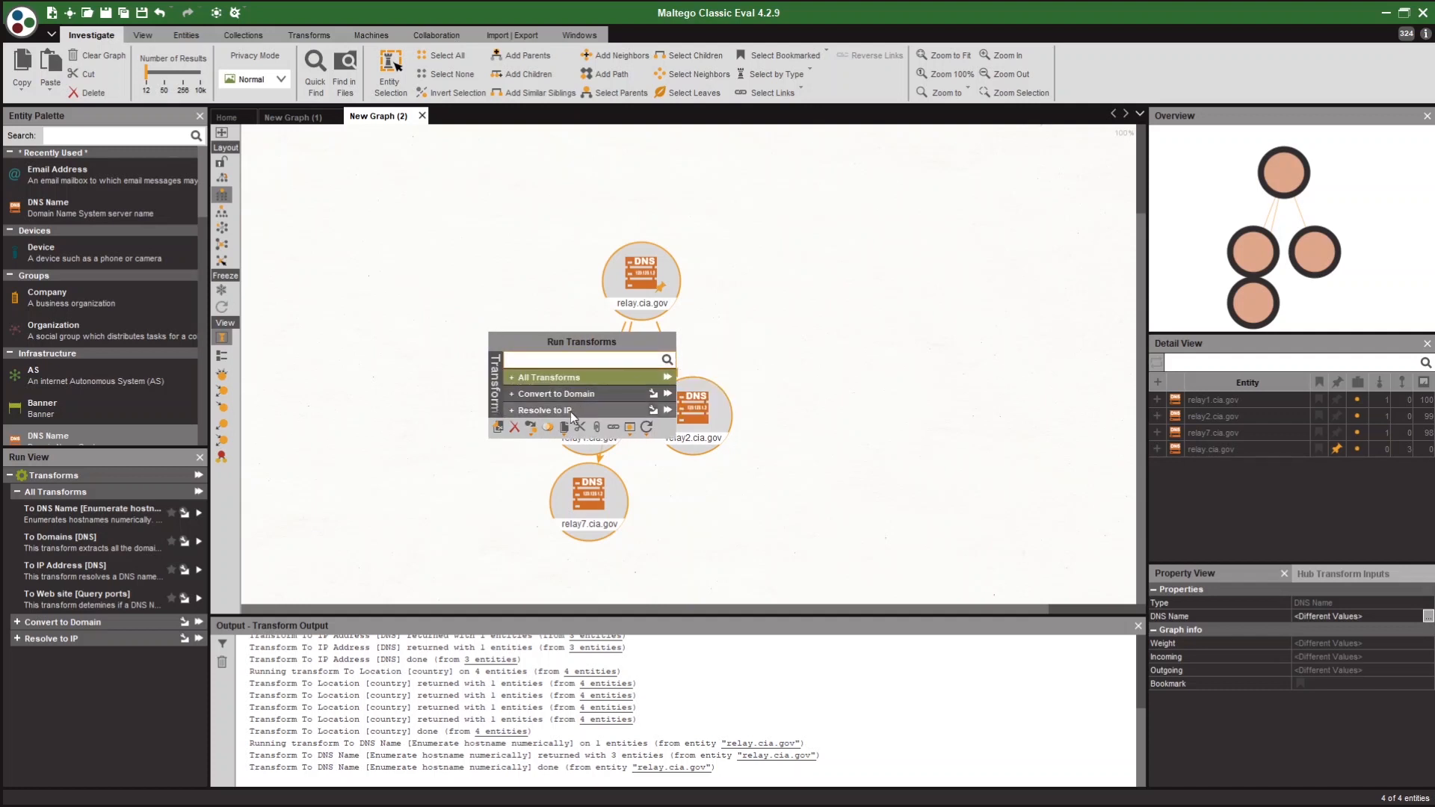
{"action": "left_click", "coordinate": [565, 412]}
{"action": "left_click", "coordinate": [549, 378]}
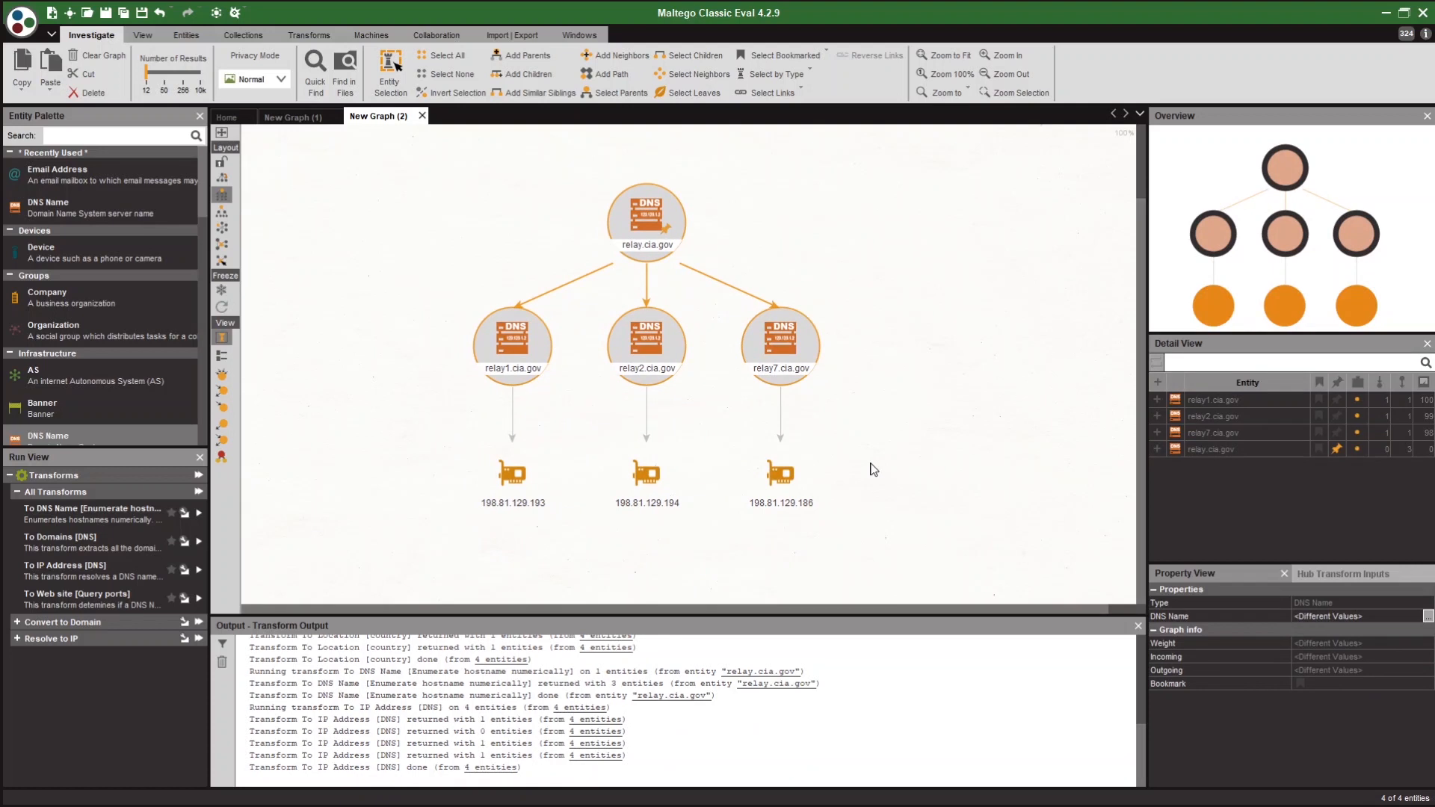
{"action": "left_click_drag", "start_coordinate": [869, 447], "coordinate": [440, 548]}
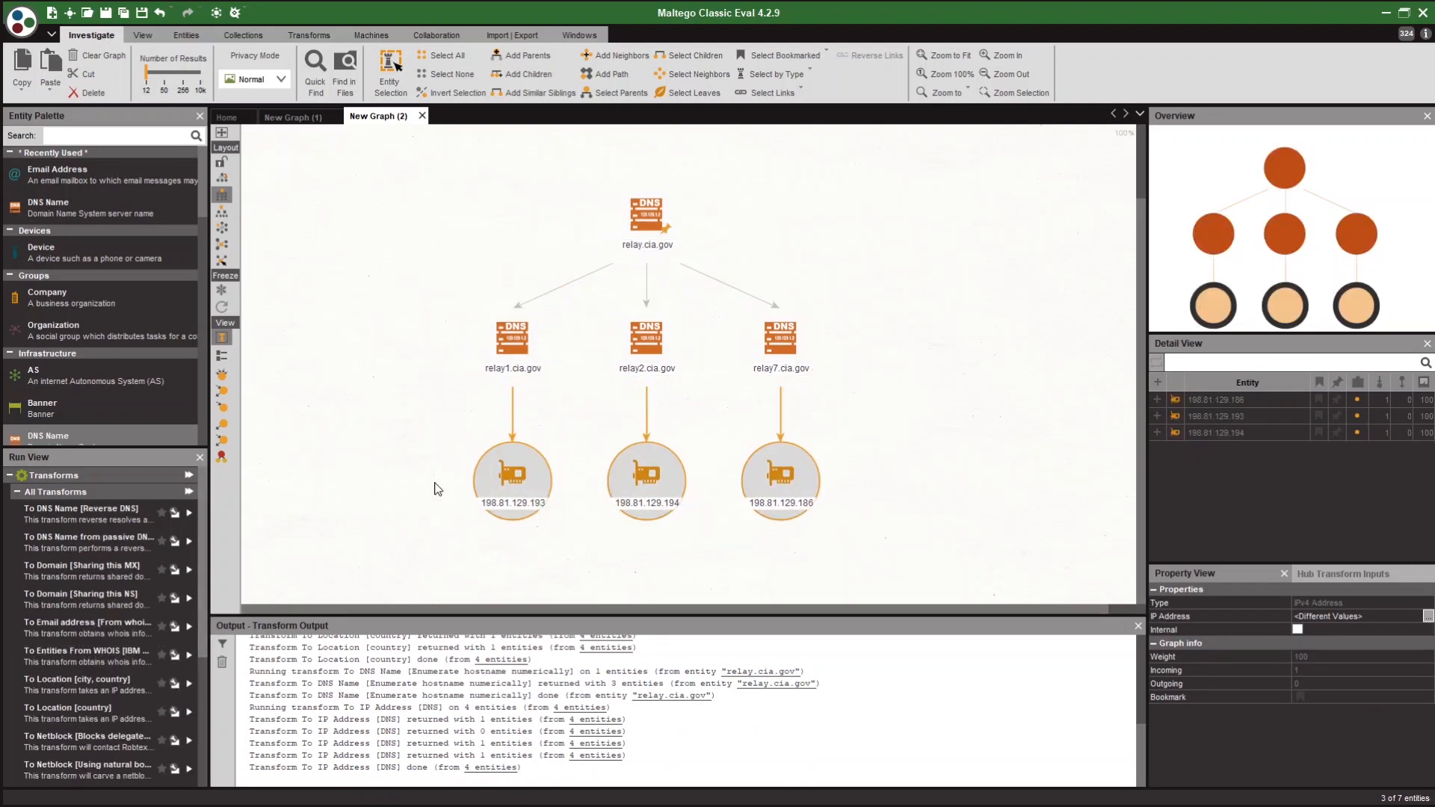
{"action": "right_click", "coordinate": [426, 451]}
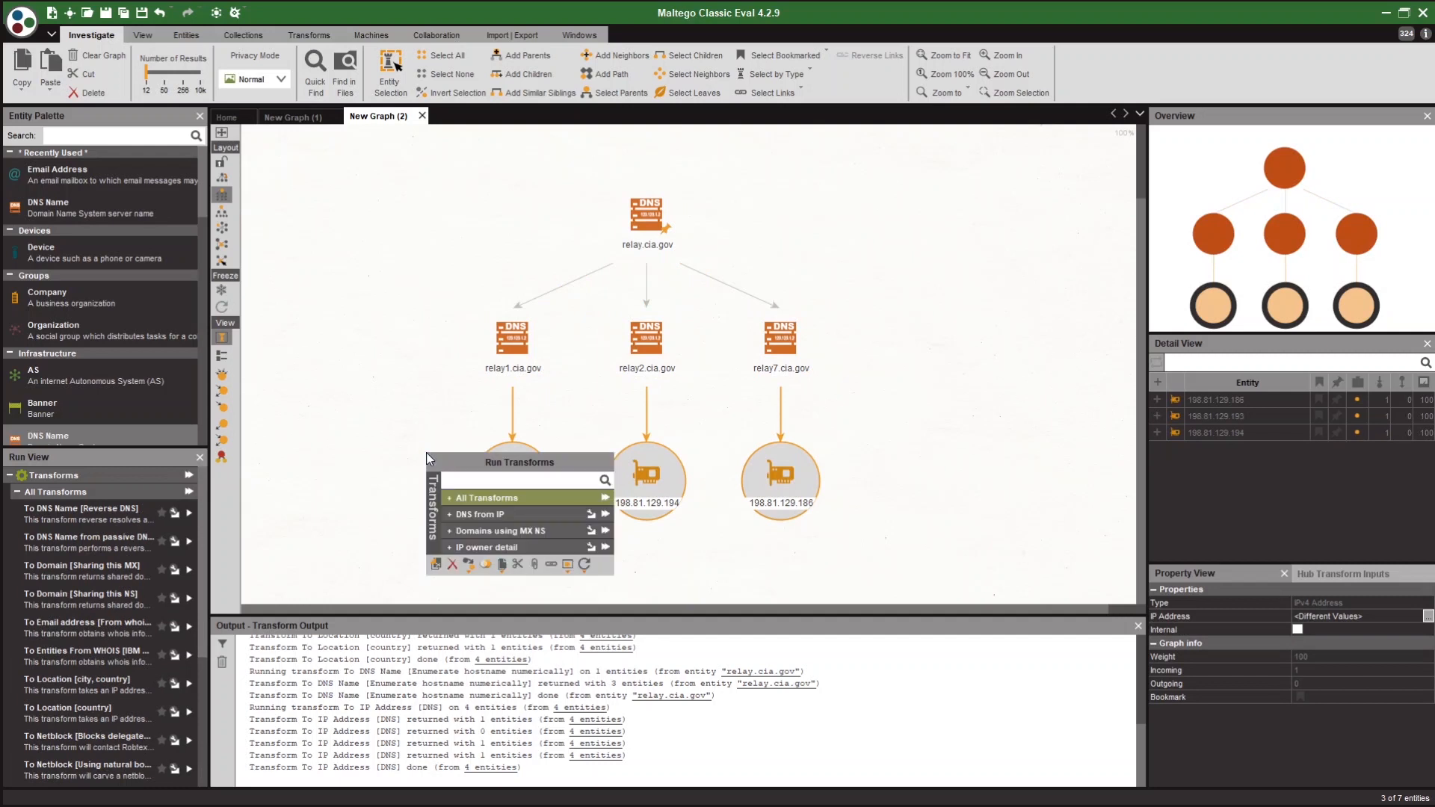
{"action": "left_click", "coordinate": [471, 505]}
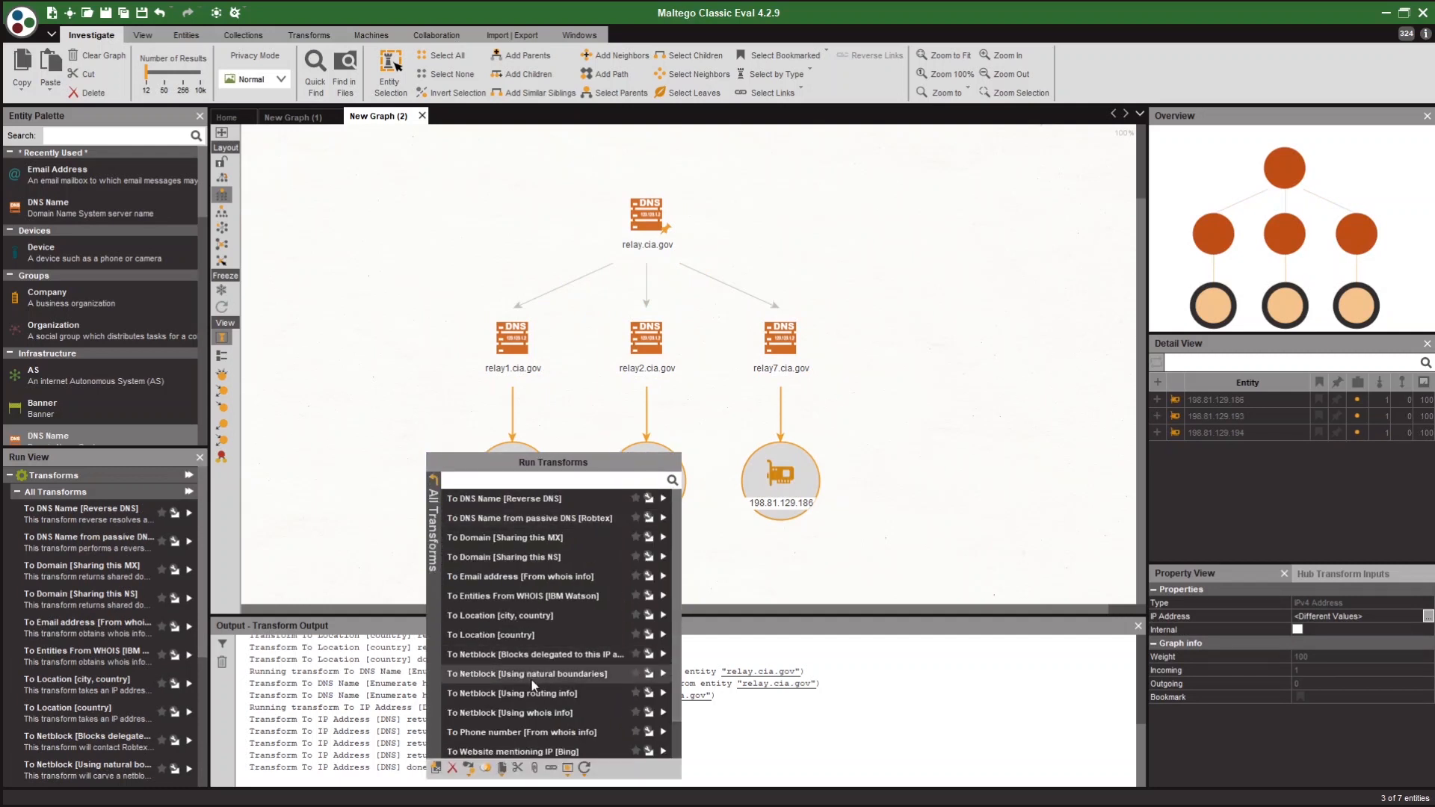
{"action": "left_click", "coordinate": [648, 676]}
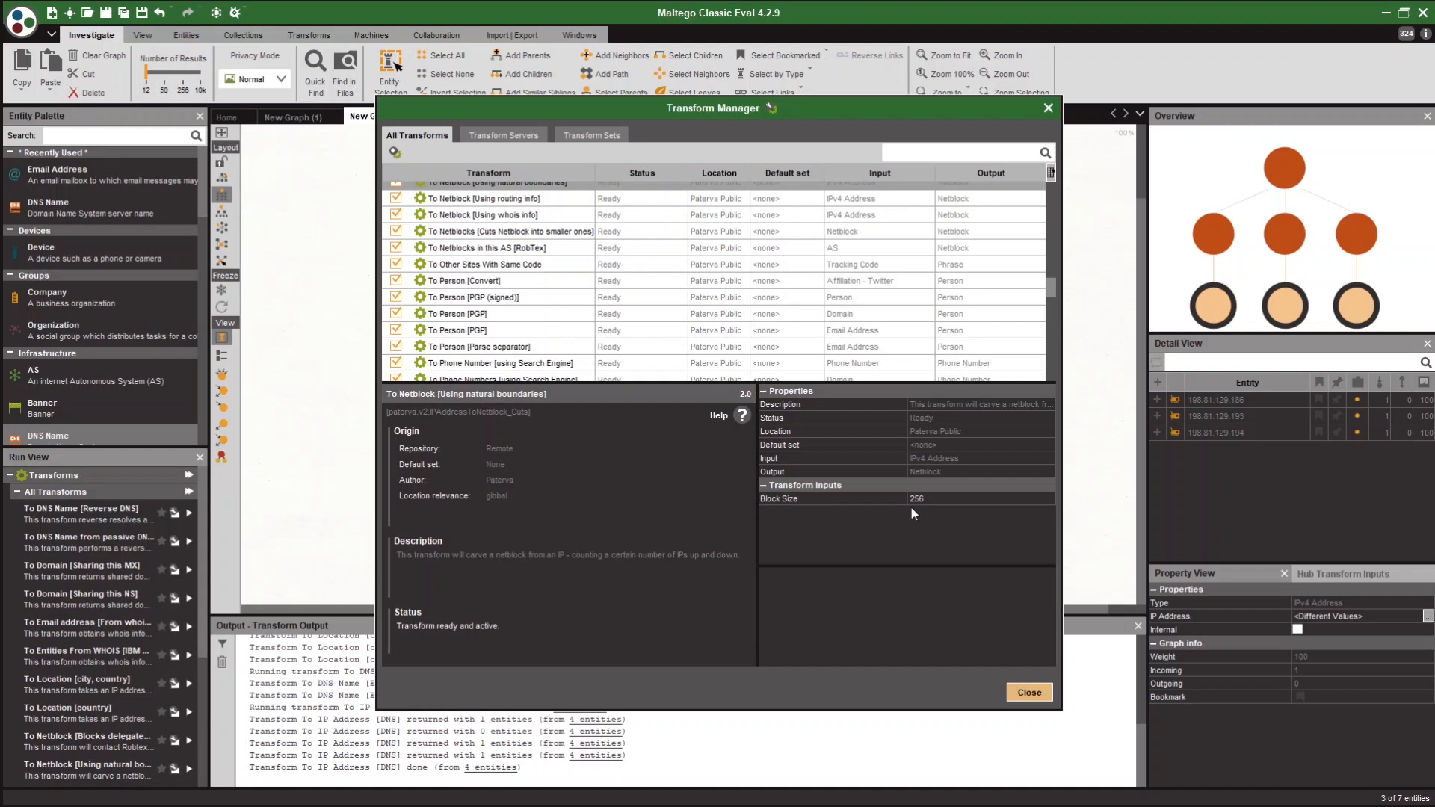
{"action": "left_click", "coordinate": [1028, 691]}
{"action": "right_click", "coordinate": [788, 495]}
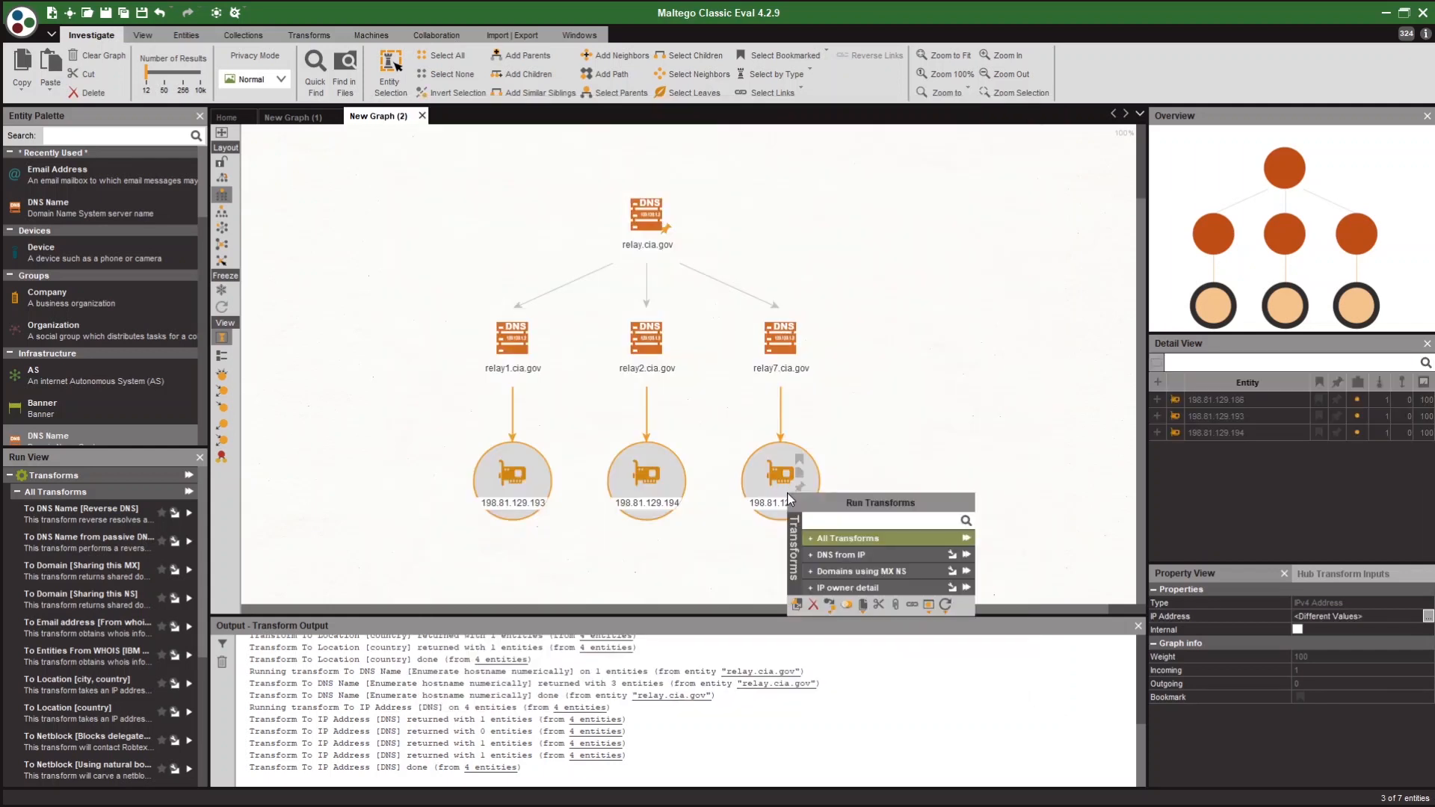
{"action": "left_click", "coordinate": [850, 540]}
{"action": "left_click", "coordinate": [866, 710]}
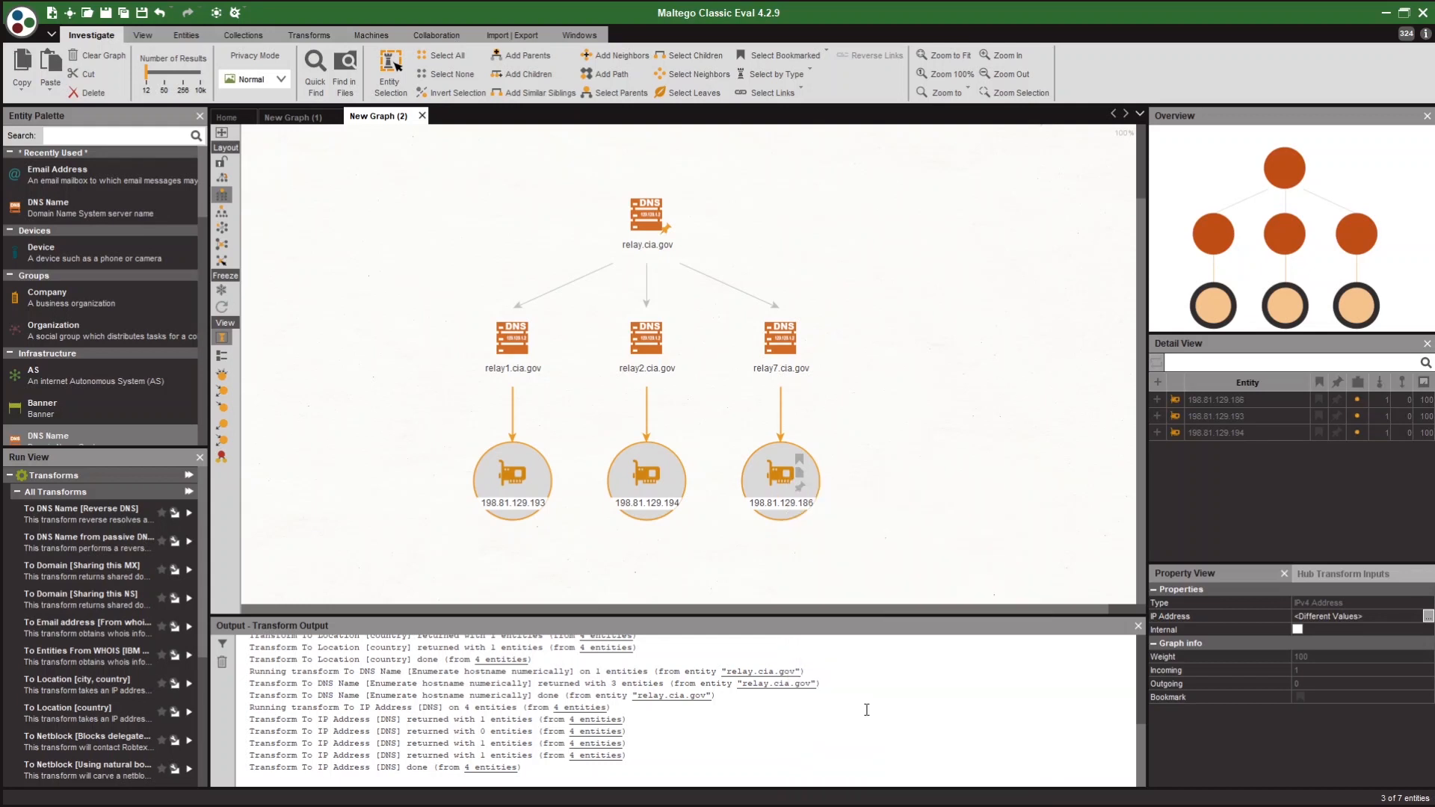